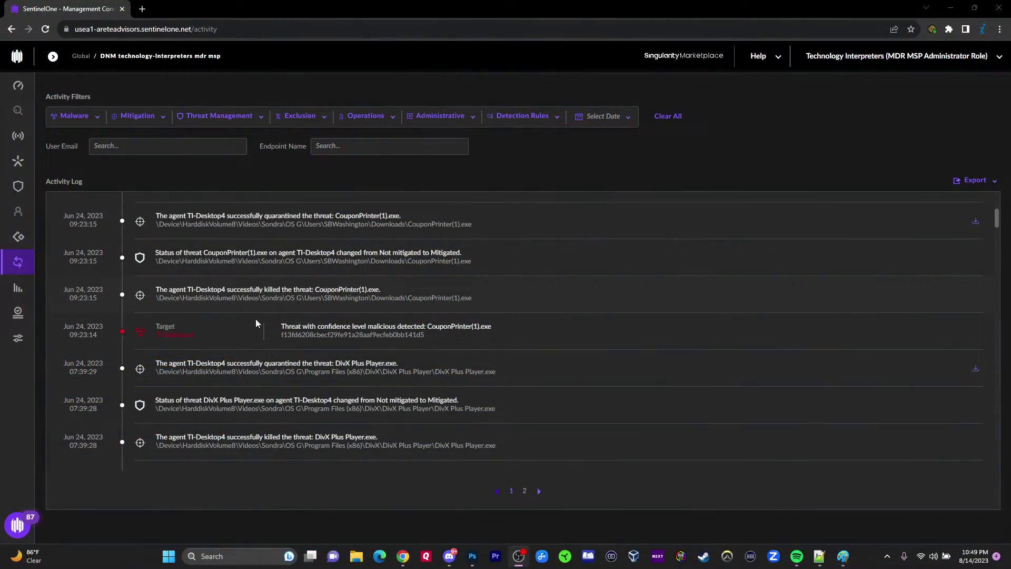
Open the Administrative filter list and scroll down to Uninstall and Unknown Mobile activity.
mouse_move(18, 289)
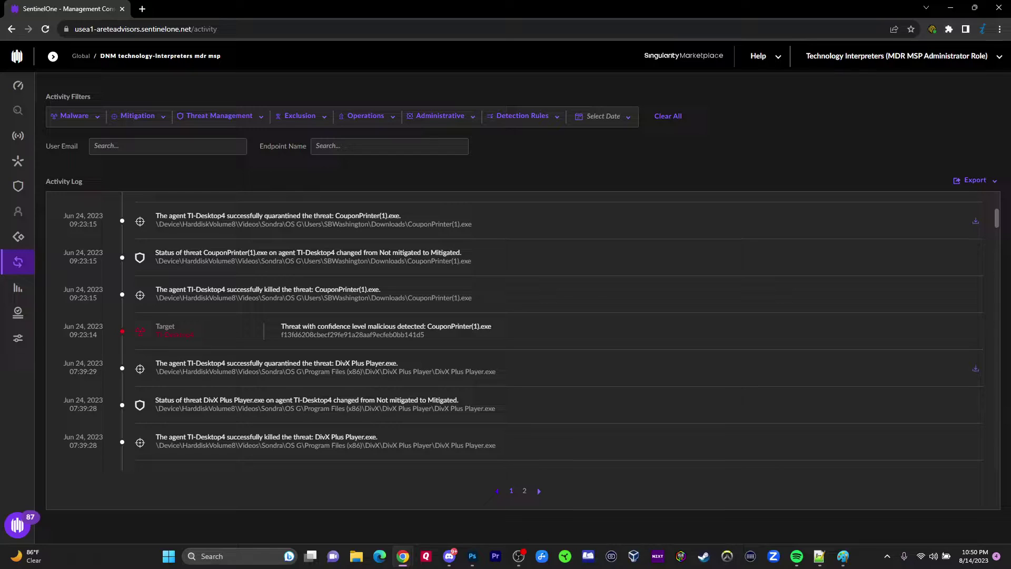
key(alt+Tab)
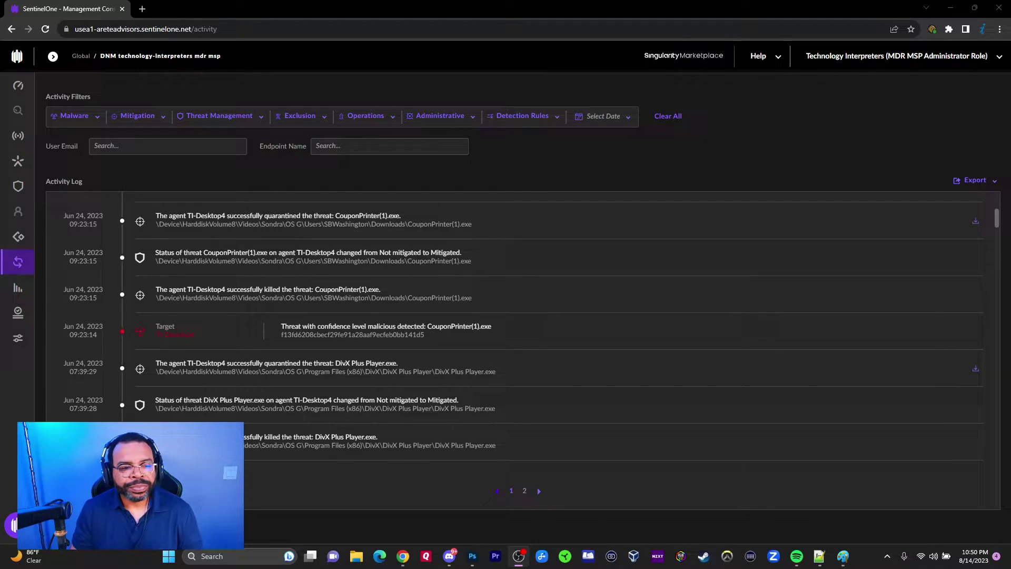
click(468, 116)
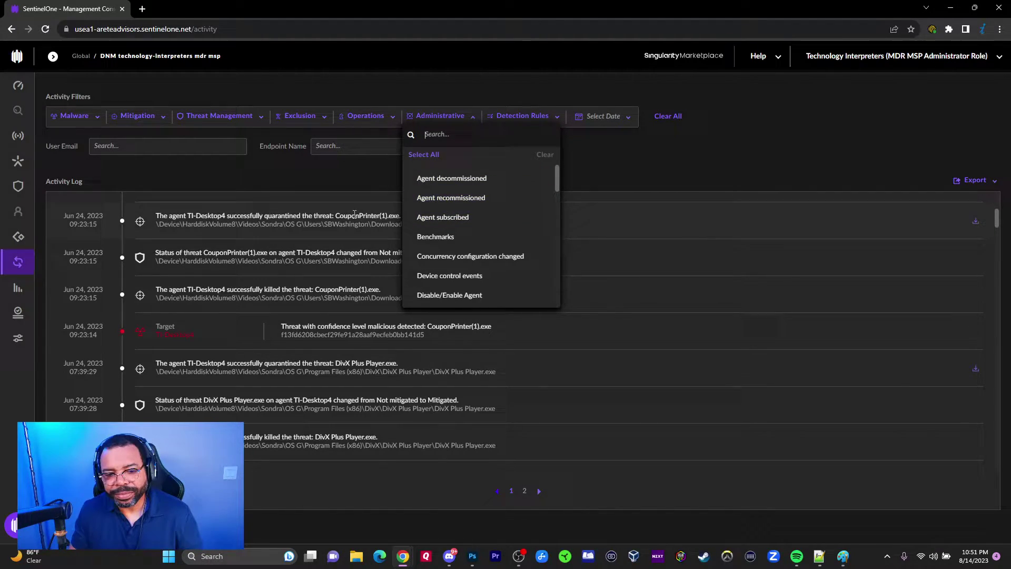
scroll(478, 219, down, 1)
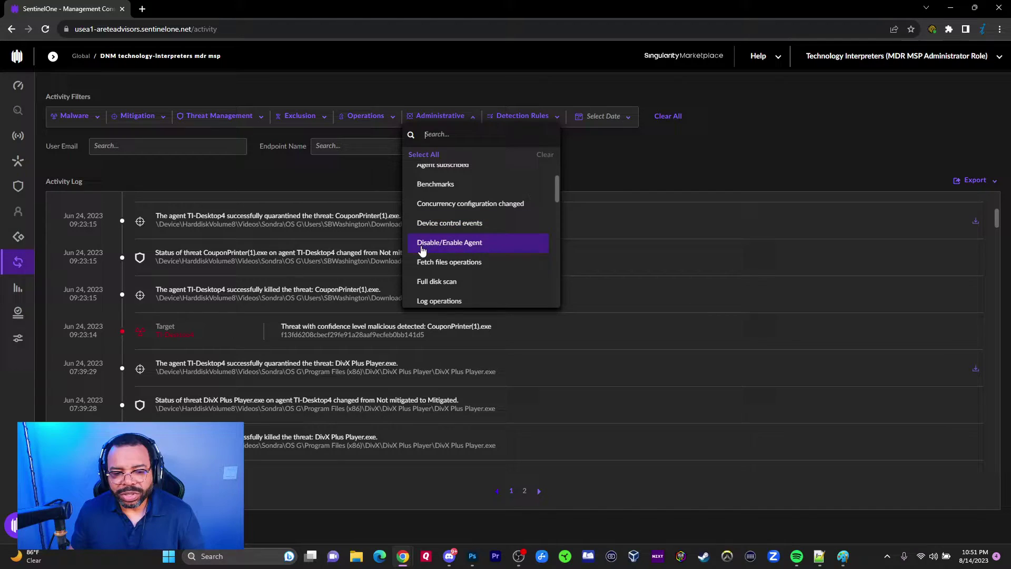
scroll(453, 242, down, 1)
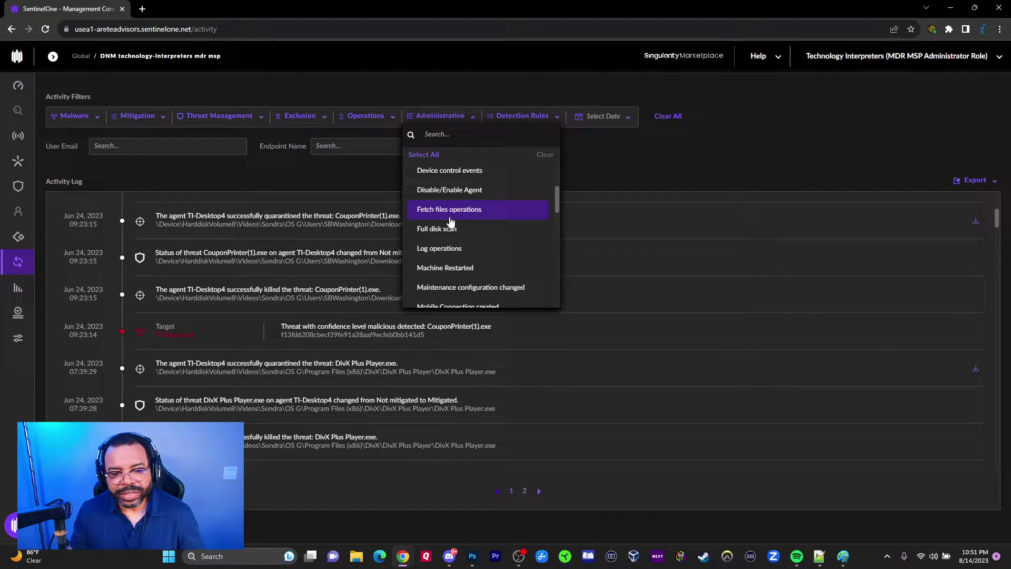
scroll(447, 221, down, 2)
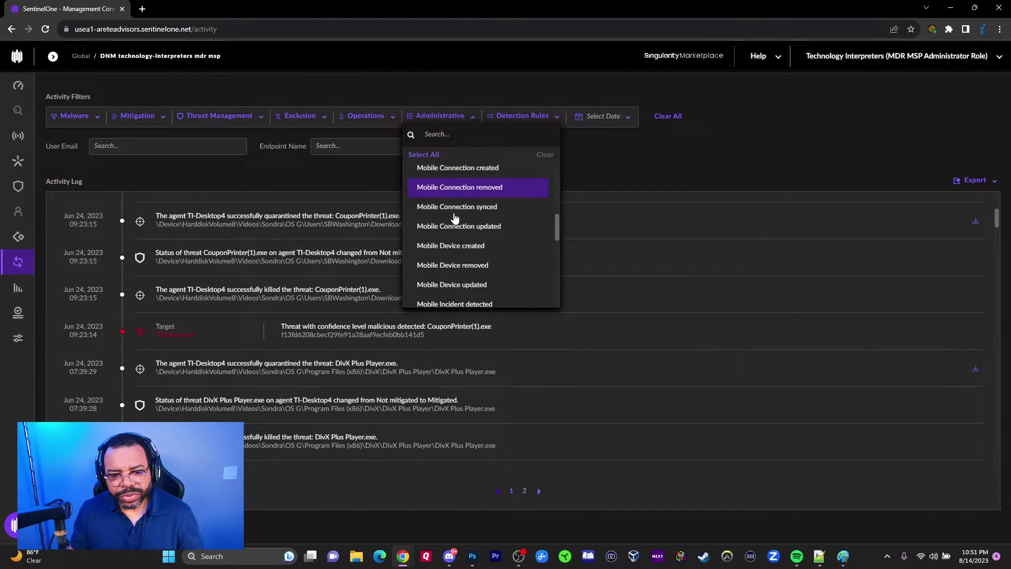
scroll(452, 221, down, 2)
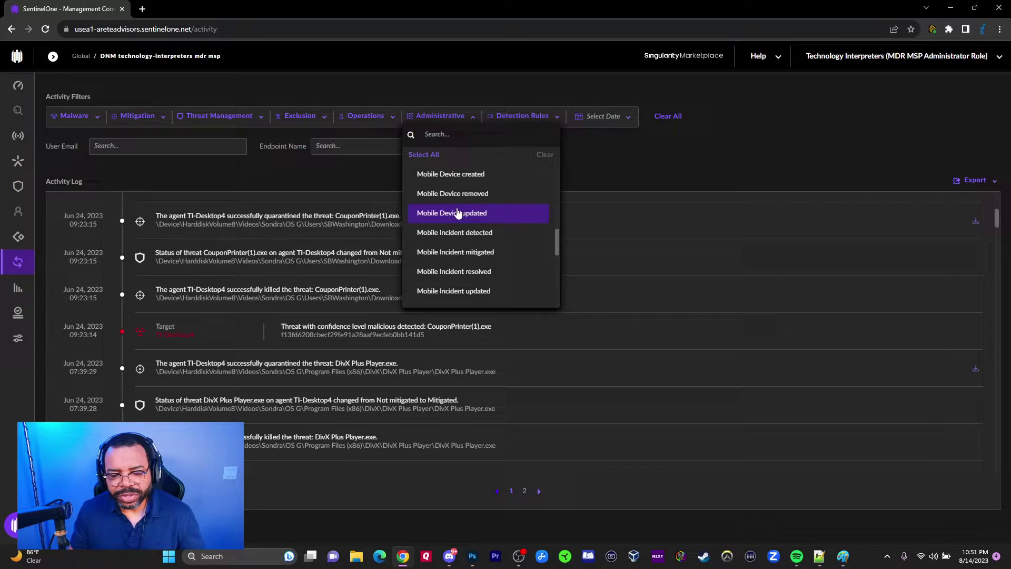
scroll(456, 215, down, 2)
scroll(458, 216, down, 3)
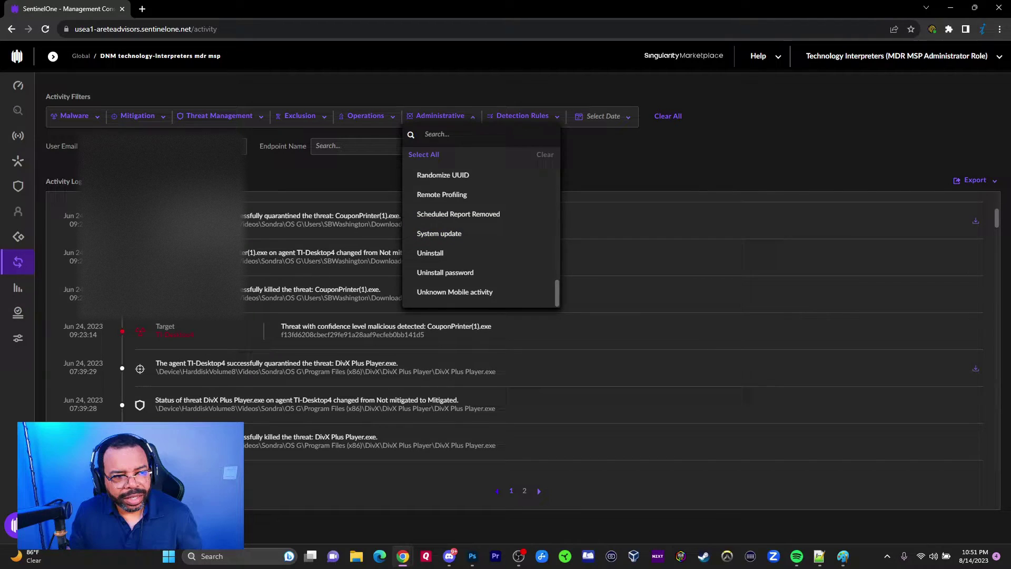
Display the Malware filter's five checked options, including Cloud marked as threat and Preemptively mitigated.
mouse_move(50, 109)
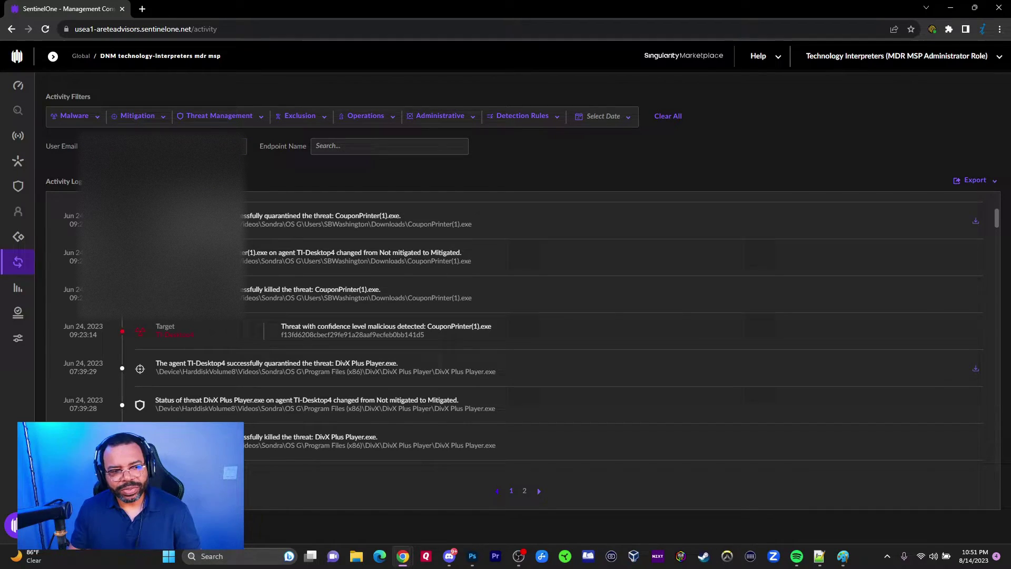
click(79, 116)
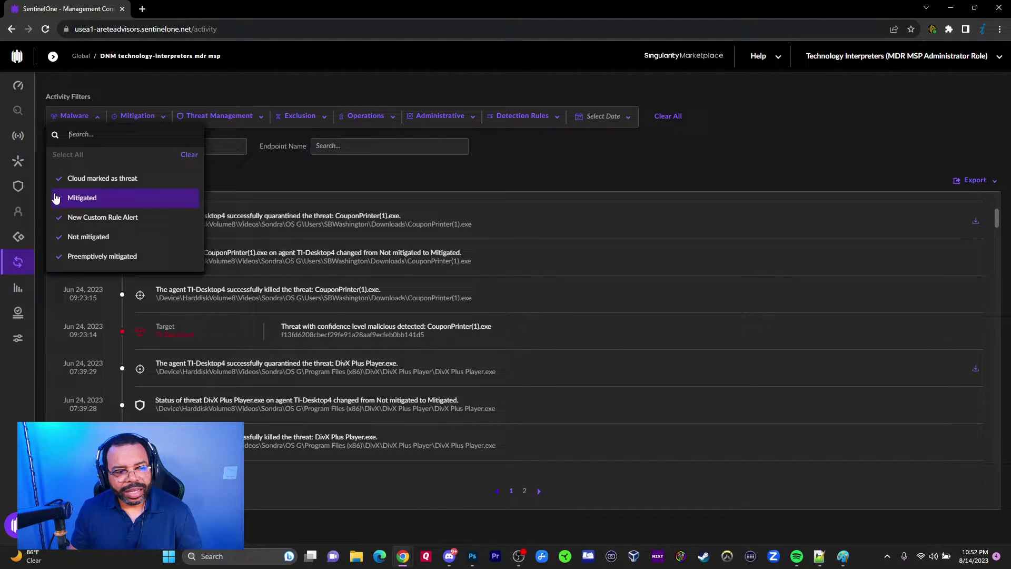
Review the Mitigation filter options, briefly switching back to the Malware list.
click(140, 116)
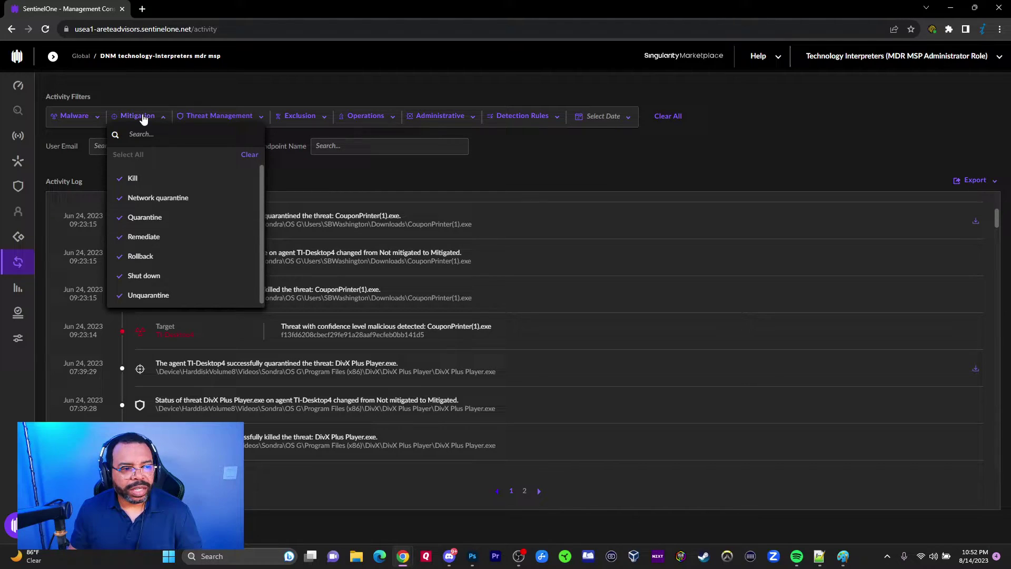
click(74, 117)
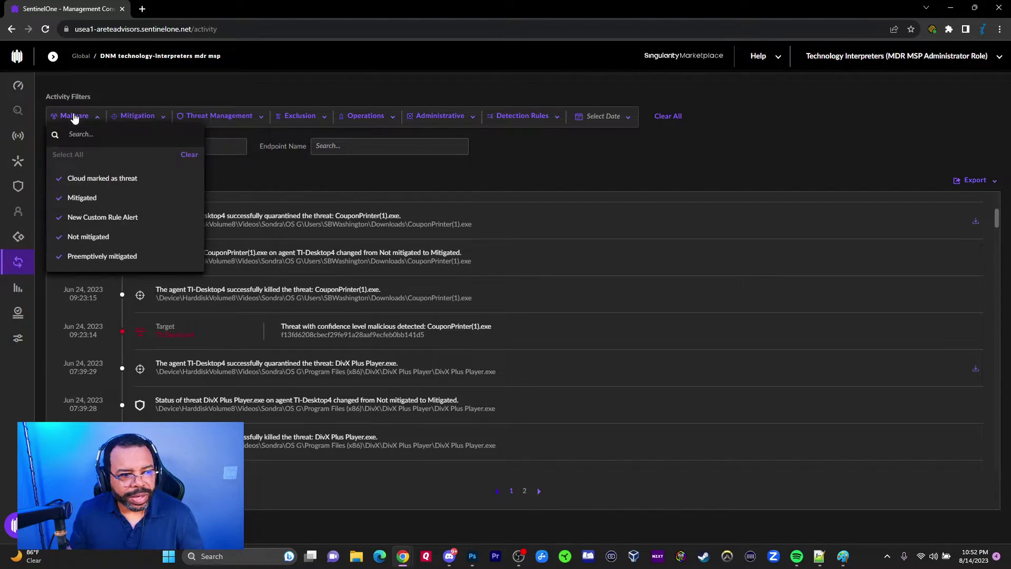
click(132, 116)
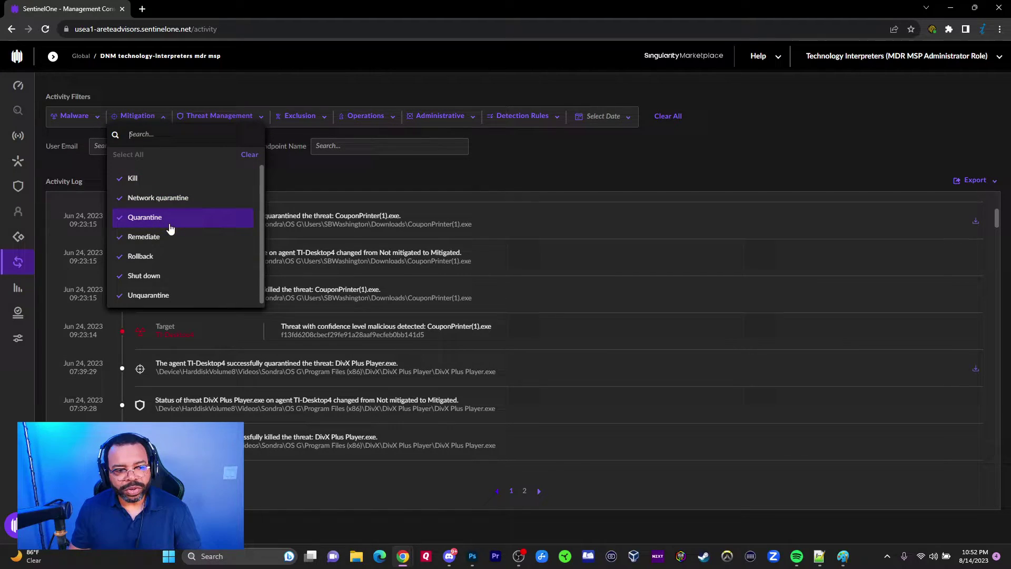
scroll(166, 255, down, 1)
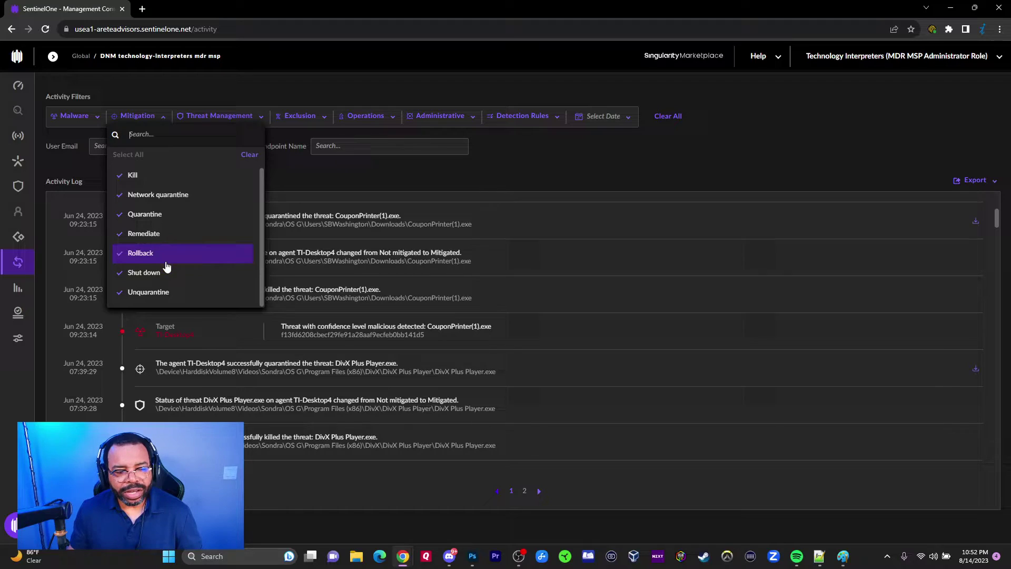
Scroll the Threat Management options to XDR Actions, then display the Exclusion filter options.
click(211, 117)
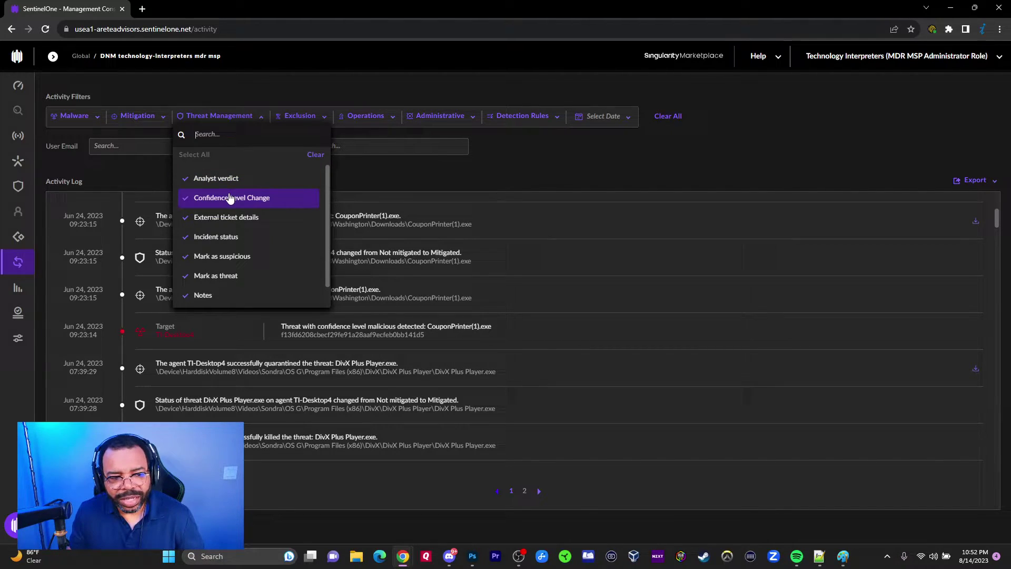
scroll(230, 199, down, 1)
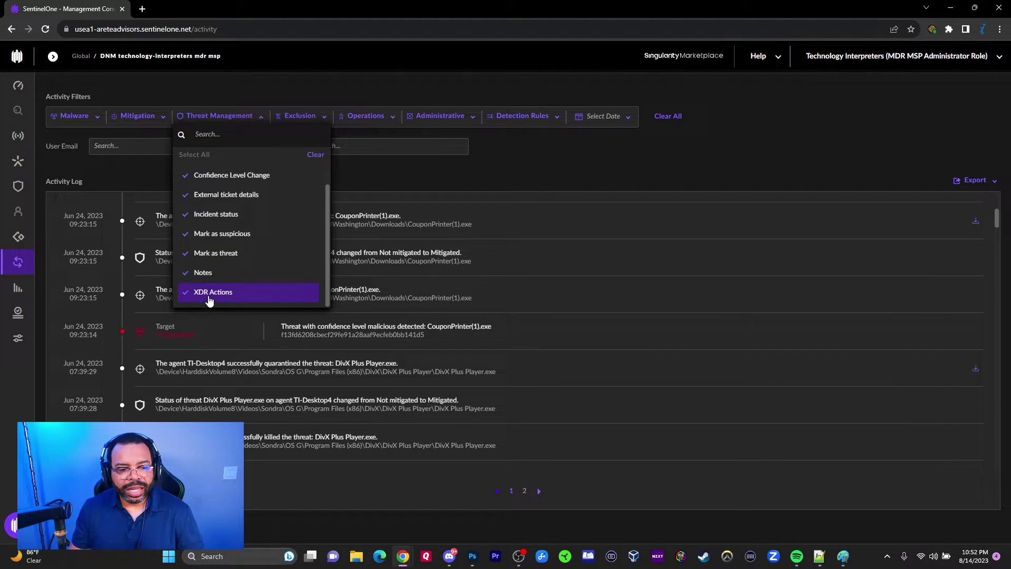
click(300, 117)
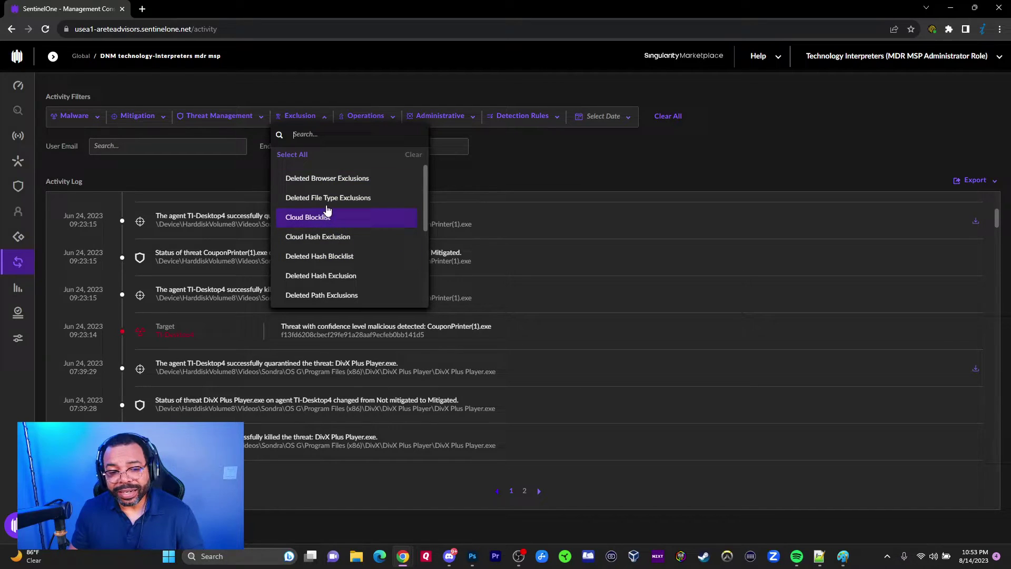
Scroll the Exclusion list to its final entries, ending at New/Modified Signer Identity Exclusions.
scroll(334, 231, down, 1)
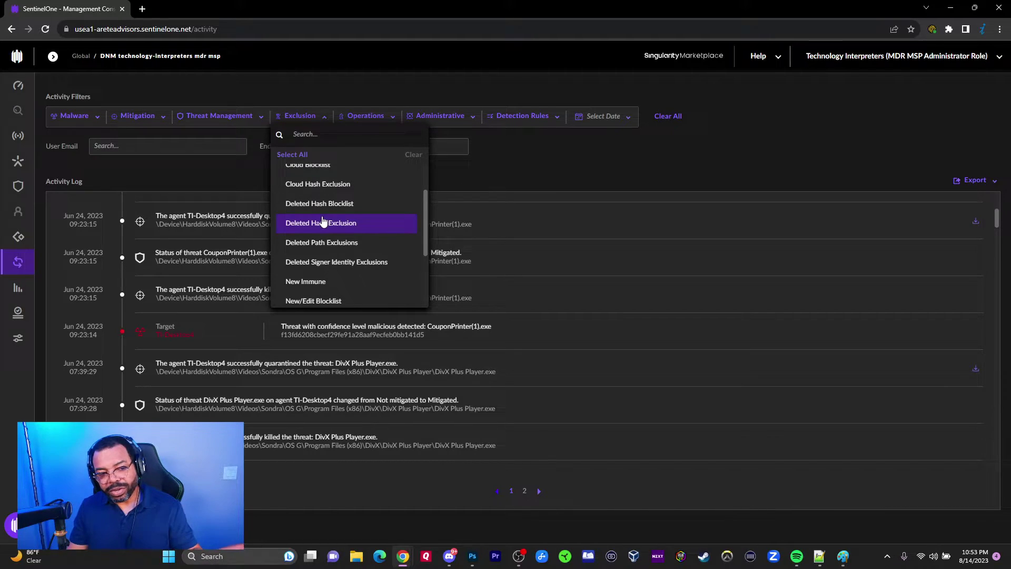
mouse_move(22, 155)
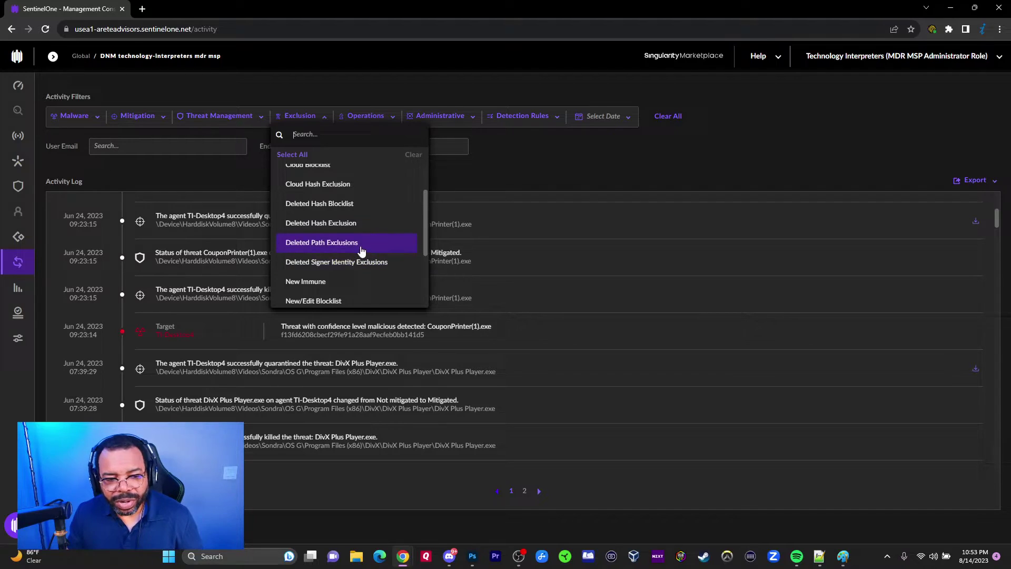
scroll(350, 247, down, 2)
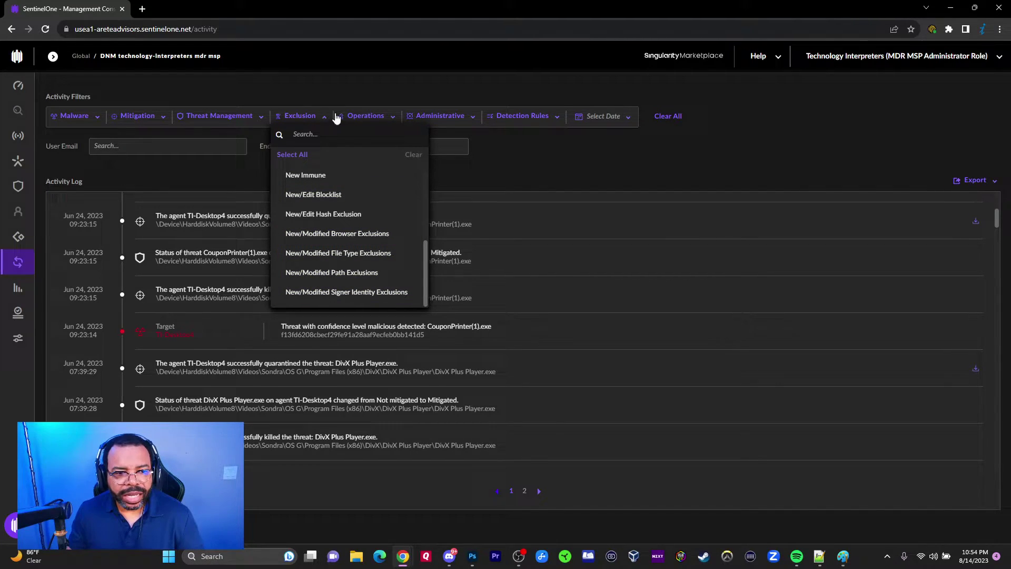
click(372, 115)
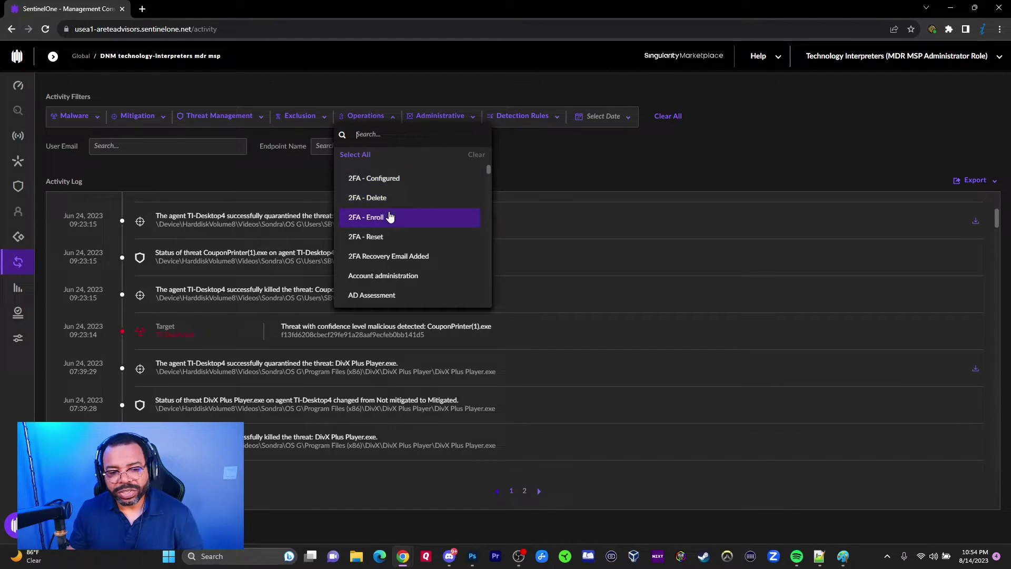
scroll(389, 217, down, 3)
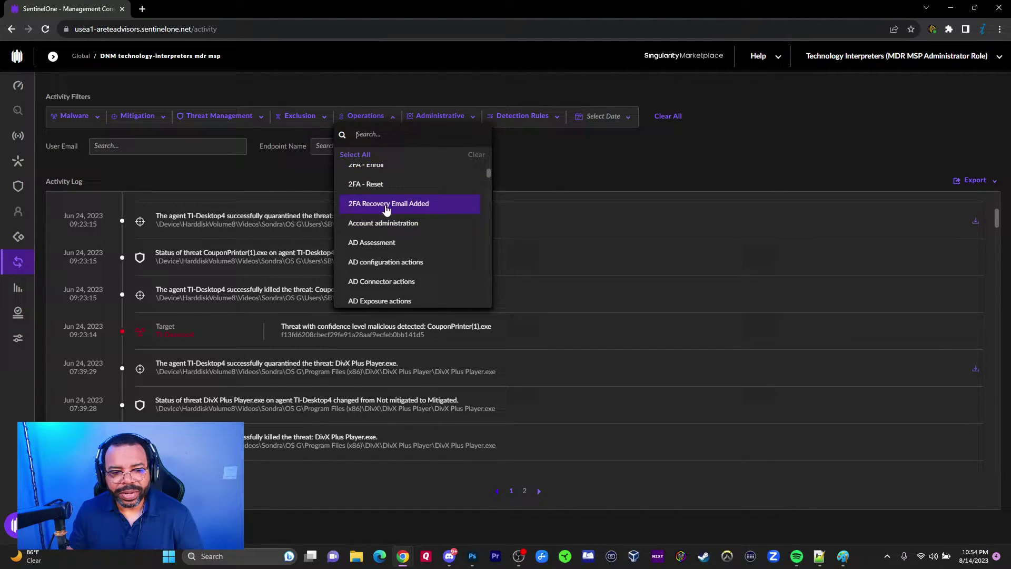
scroll(384, 212, down, 1)
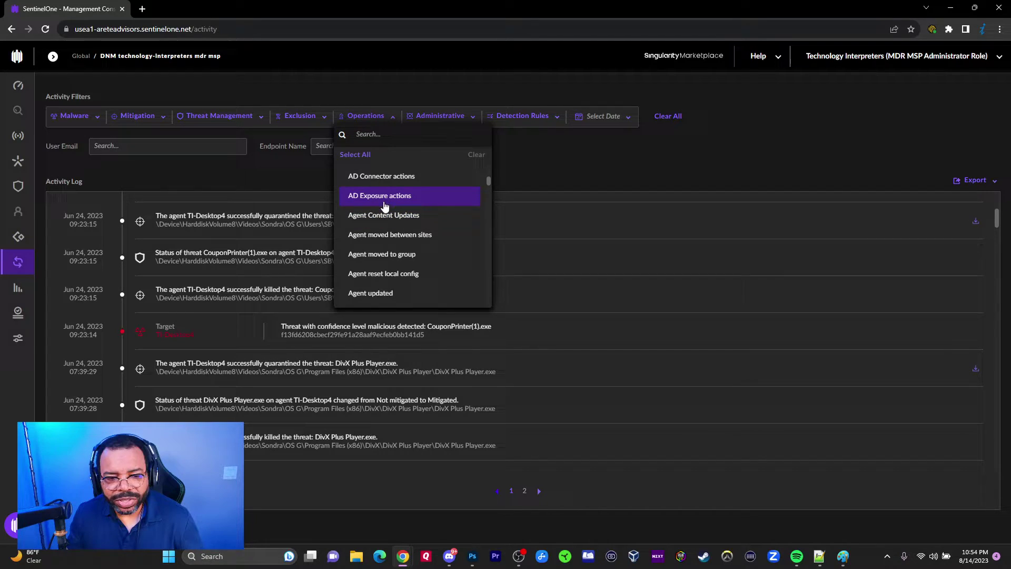
scroll(386, 206, up, 4)
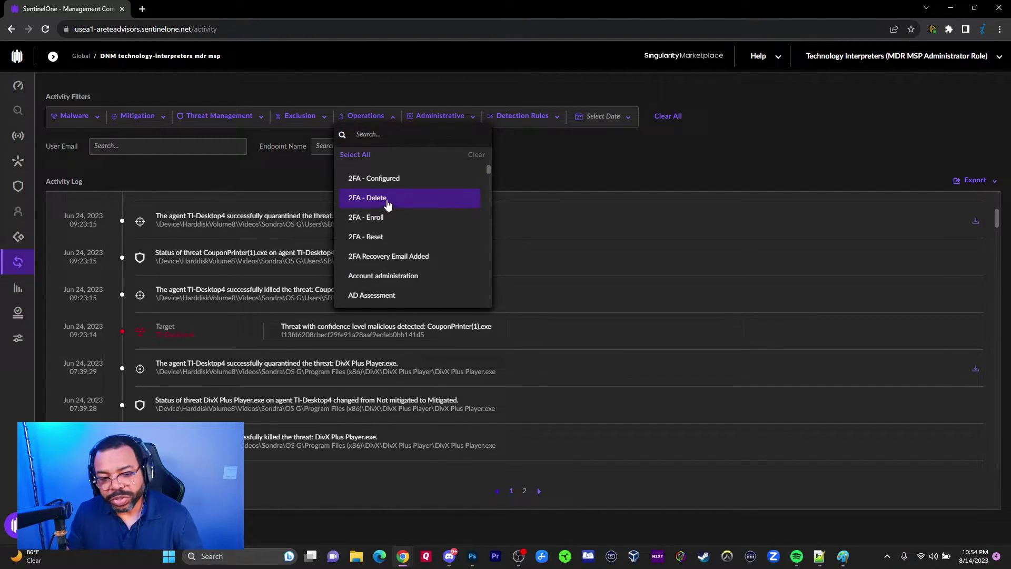
scroll(387, 201, down, 2)
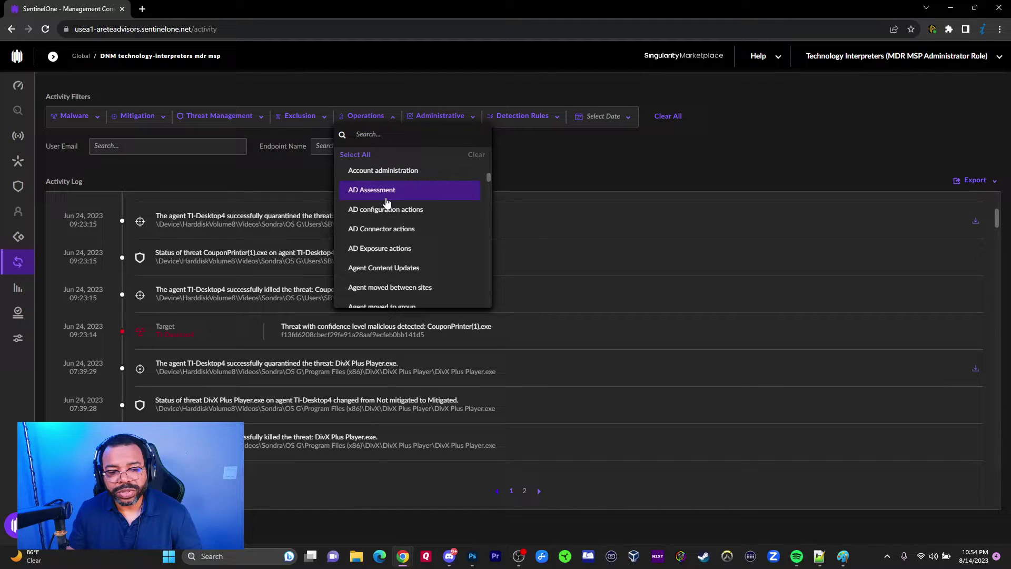
scroll(390, 235, down, 4)
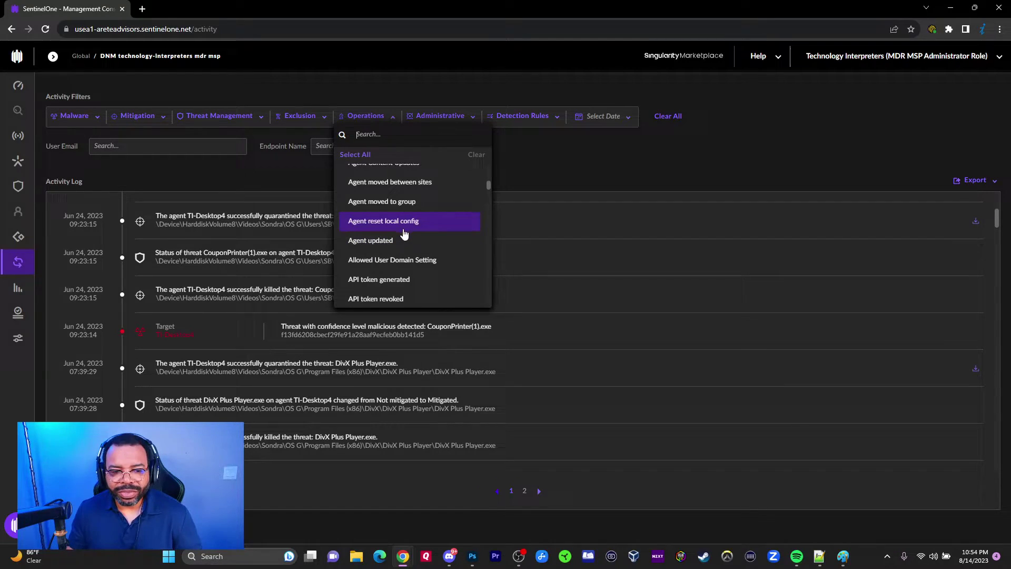
scroll(404, 234, down, 8)
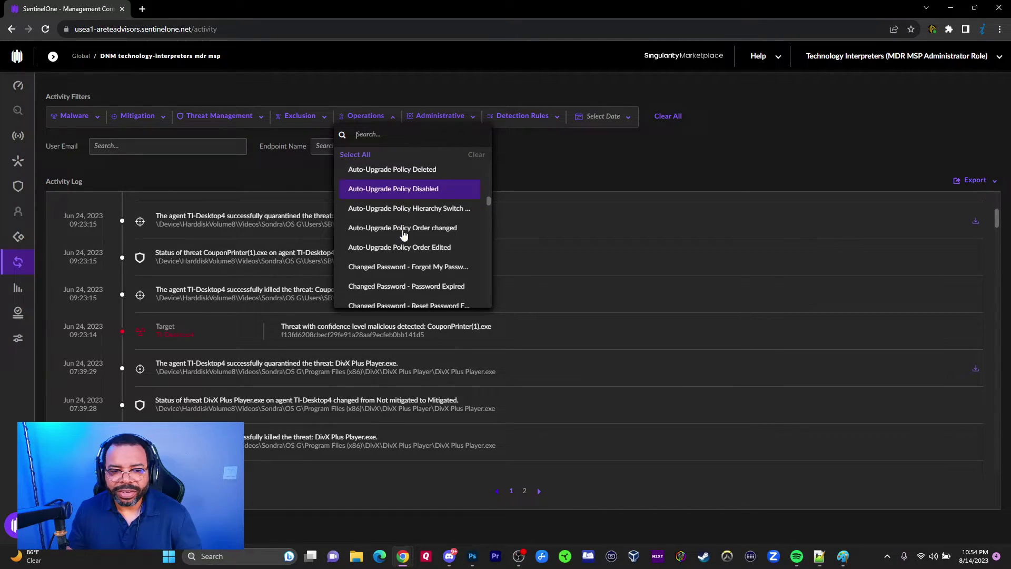
scroll(403, 233, up, 2)
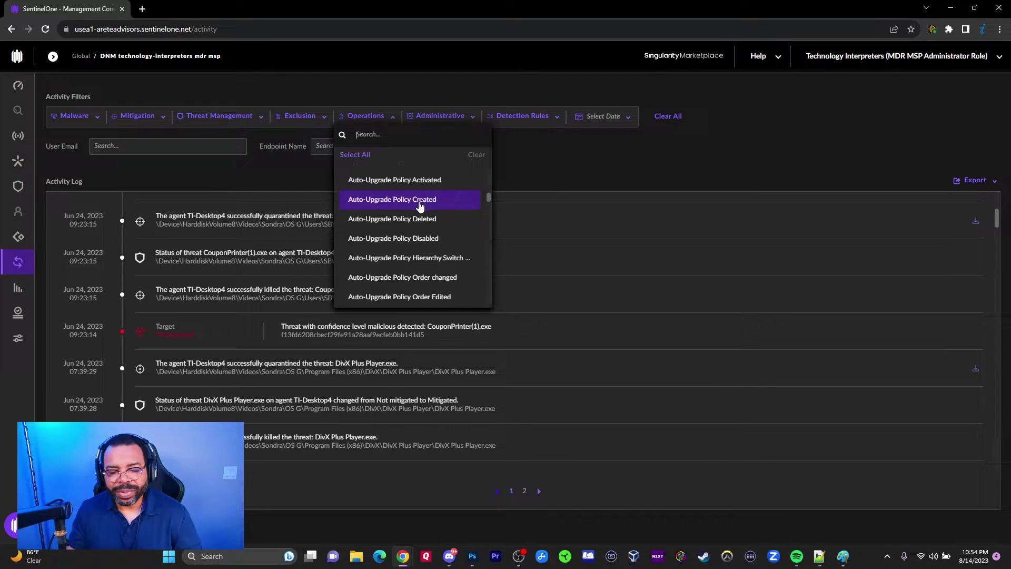
scroll(416, 210, down, 4)
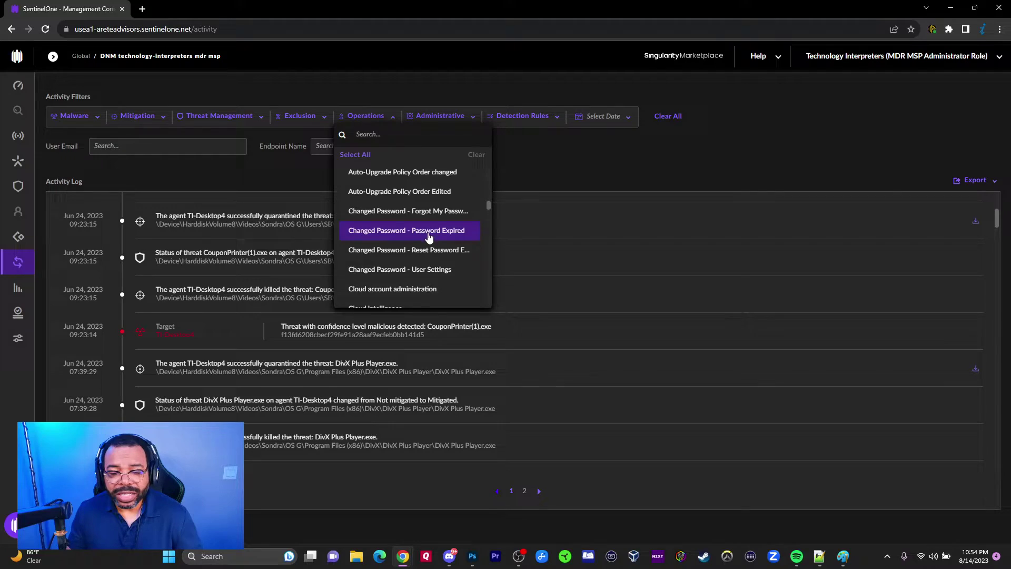
scroll(438, 266, down, 2)
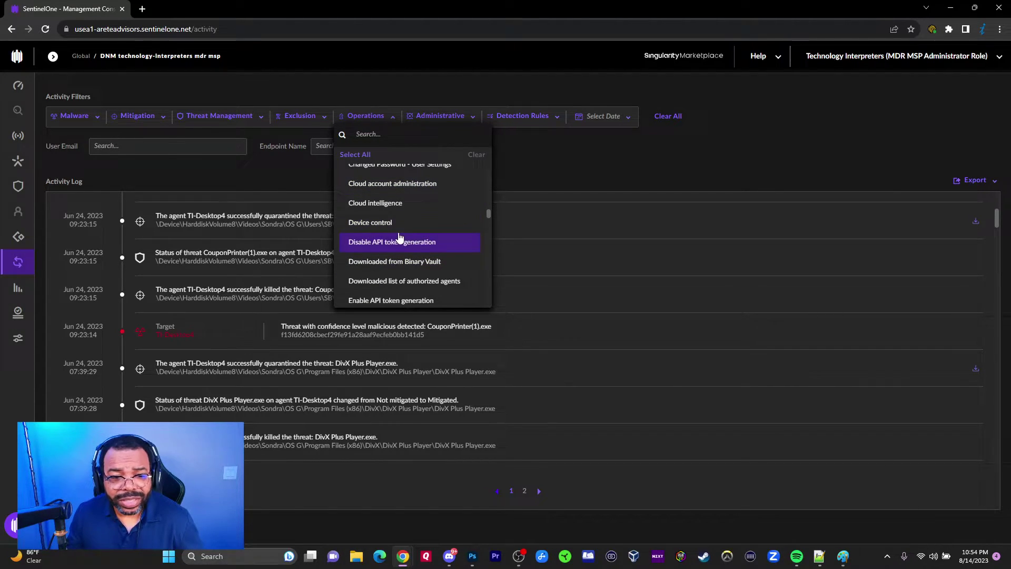
scroll(400, 242, down, 1)
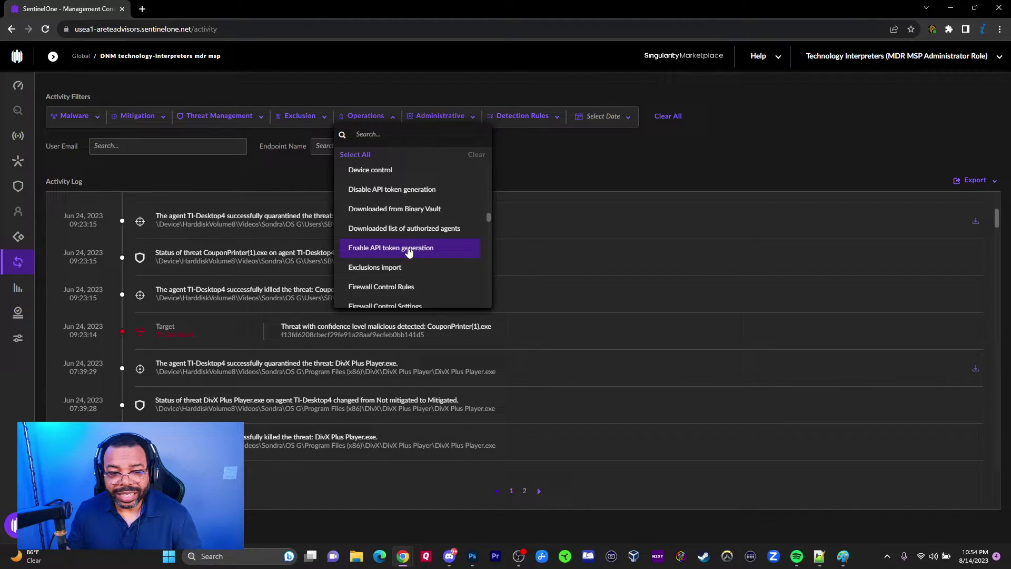
scroll(405, 253, down, 2)
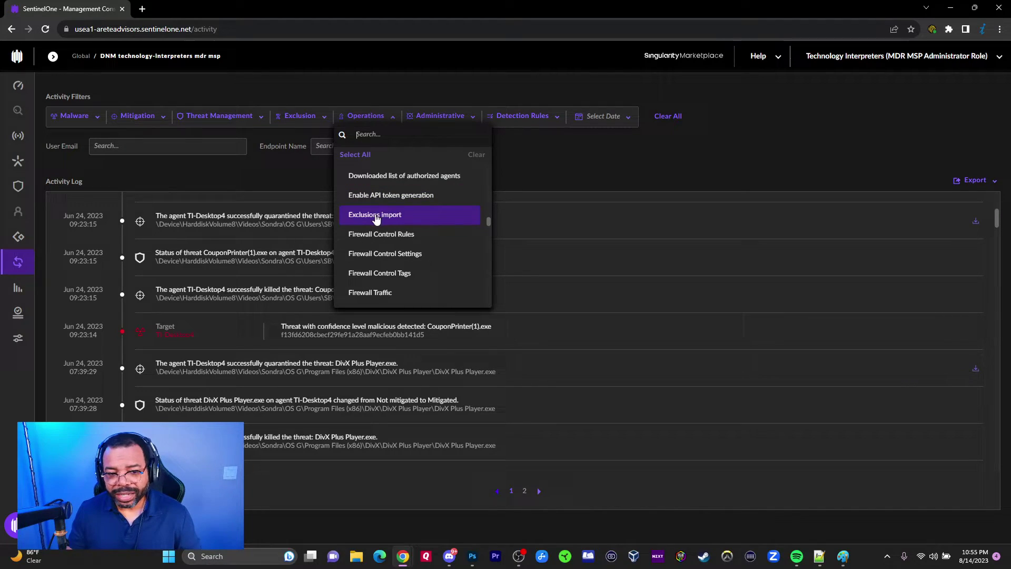
scroll(376, 217, down, 3)
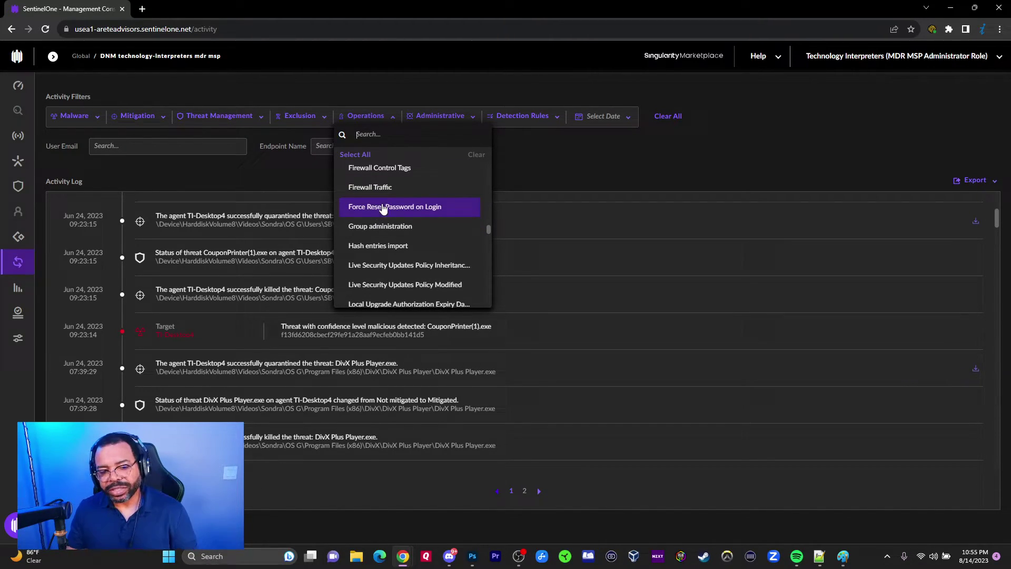
scroll(383, 208, up, 2)
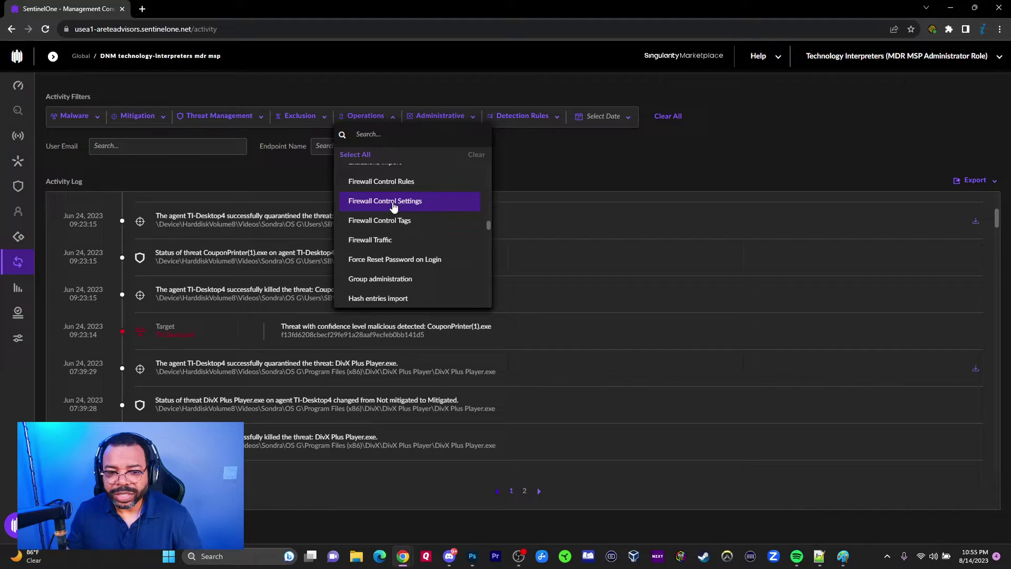
scroll(392, 217, down, 1)
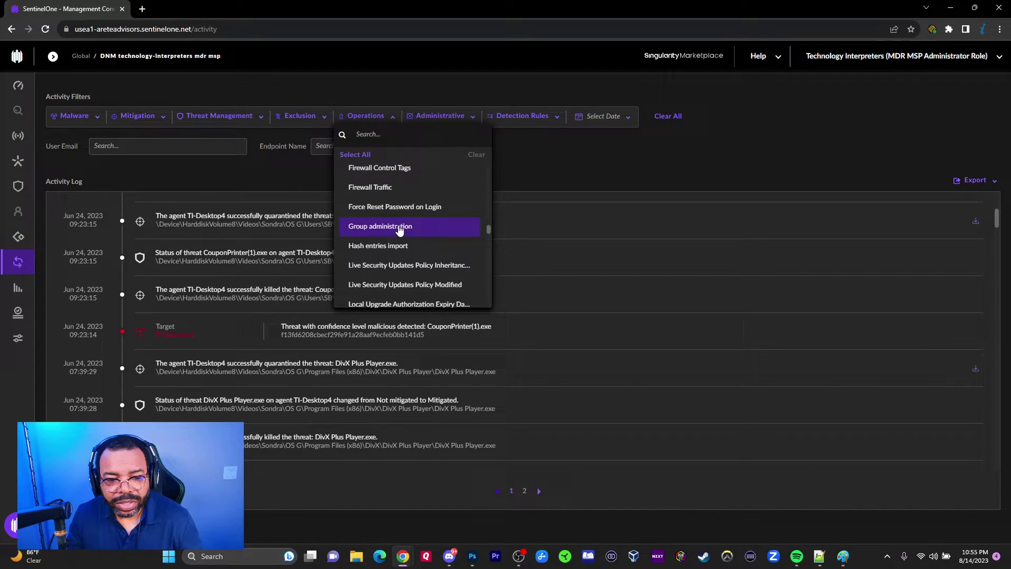
scroll(396, 237, down, 2)
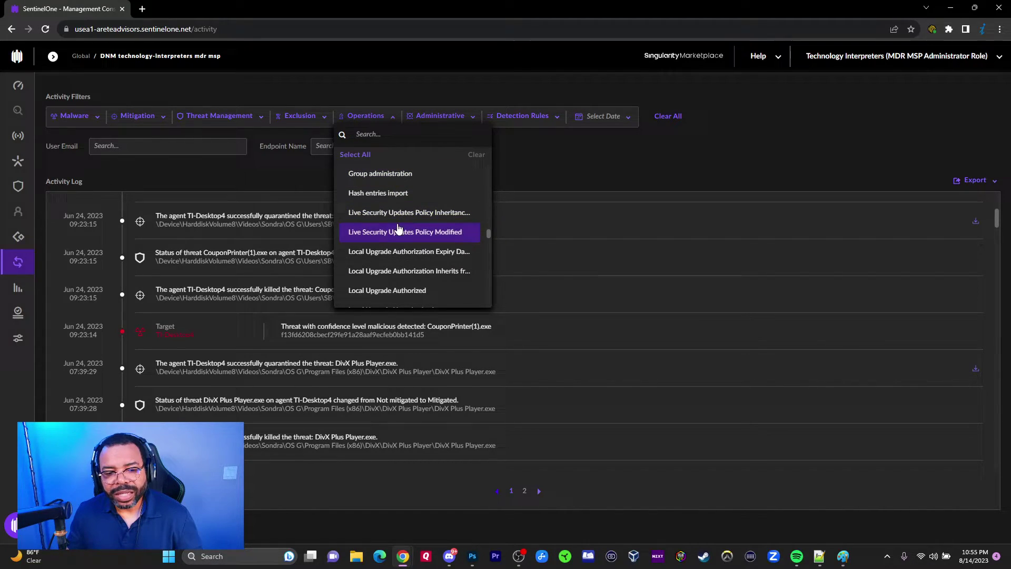
scroll(398, 238, down, 1)
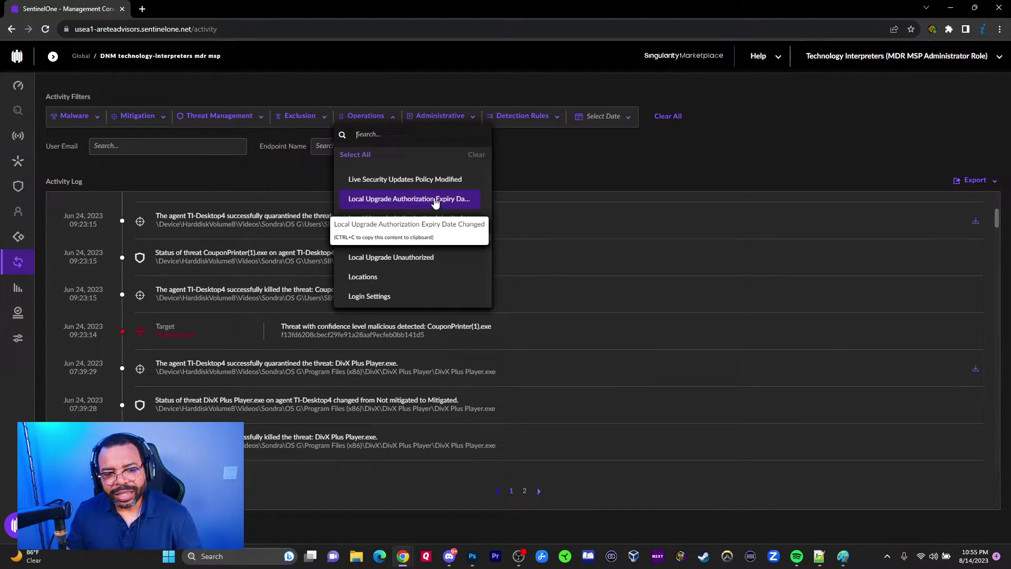
scroll(437, 264, down, 1)
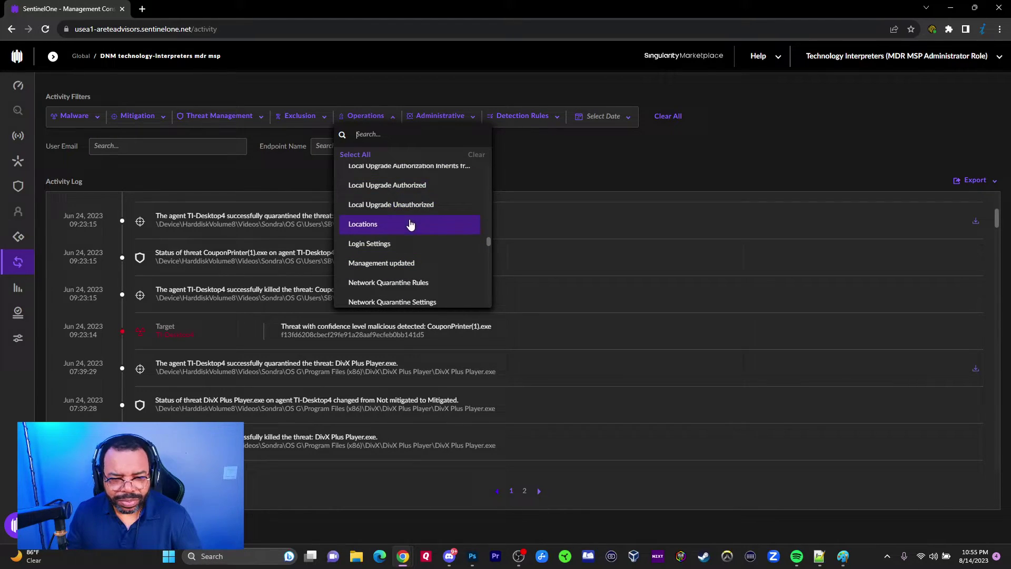
scroll(369, 237, down, 2)
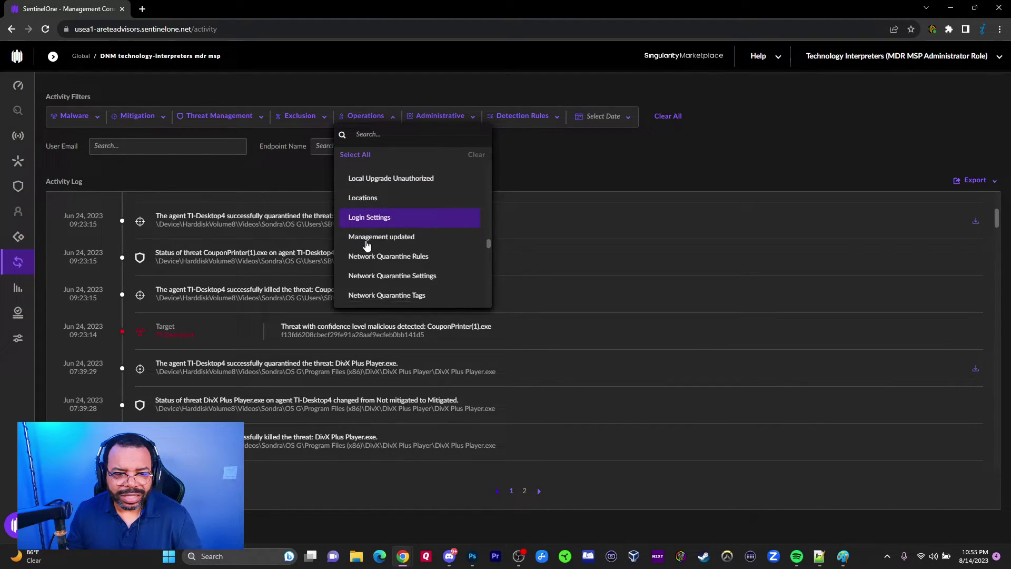
scroll(375, 238, down, 1)
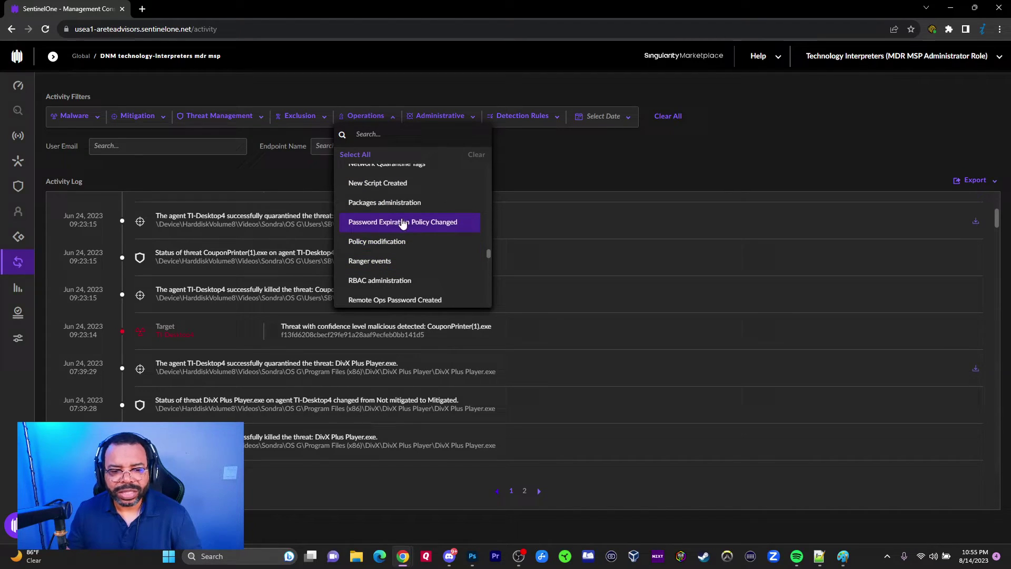
scroll(386, 252, down, 2)
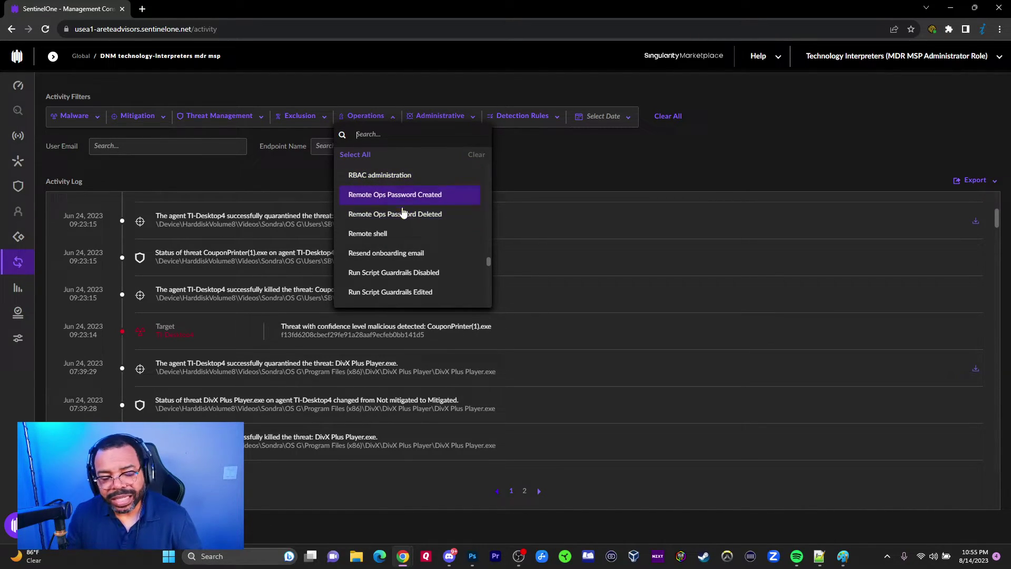
scroll(378, 228, down, 2)
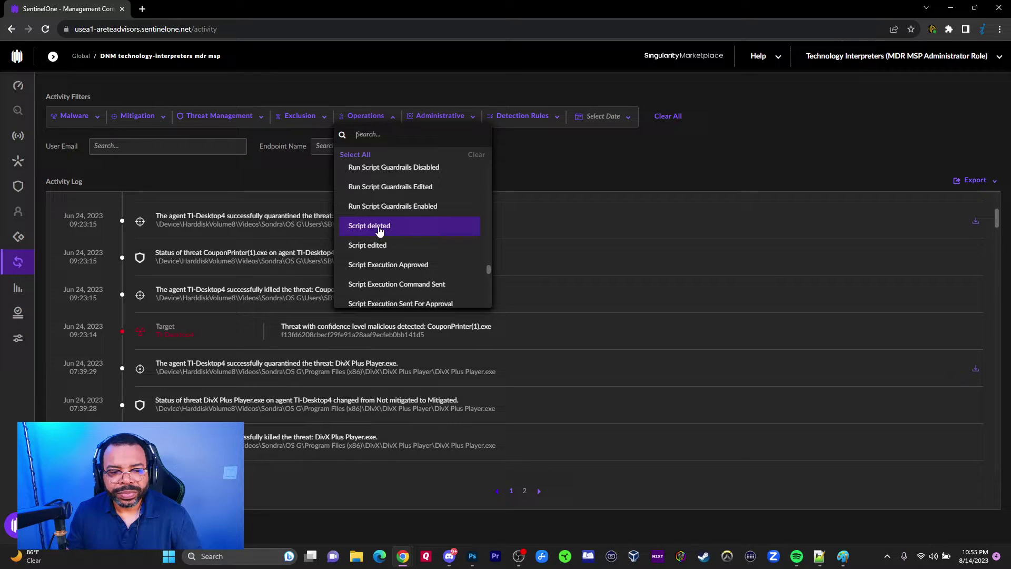
scroll(382, 226, up, 1)
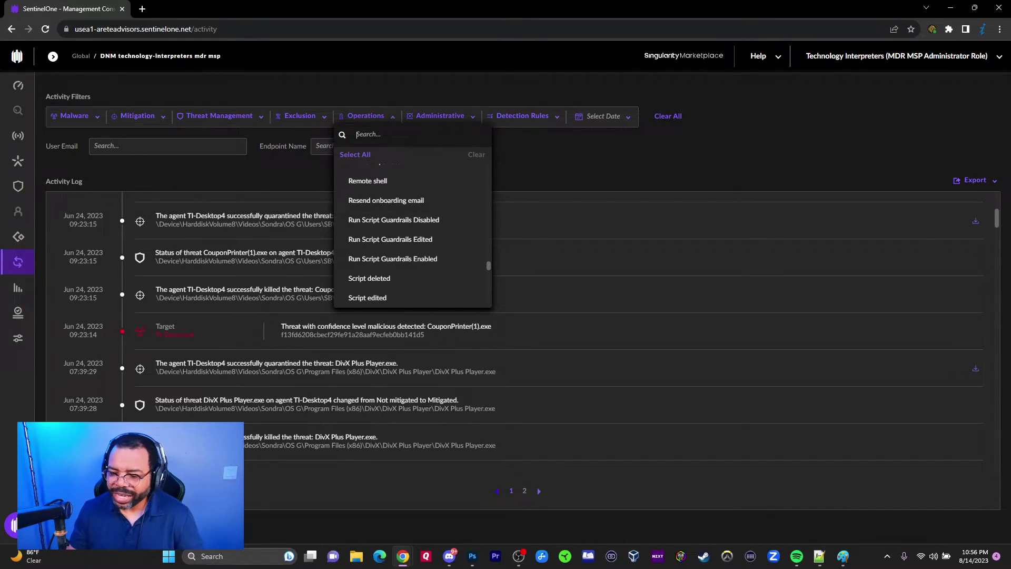
key(alt+Tab)
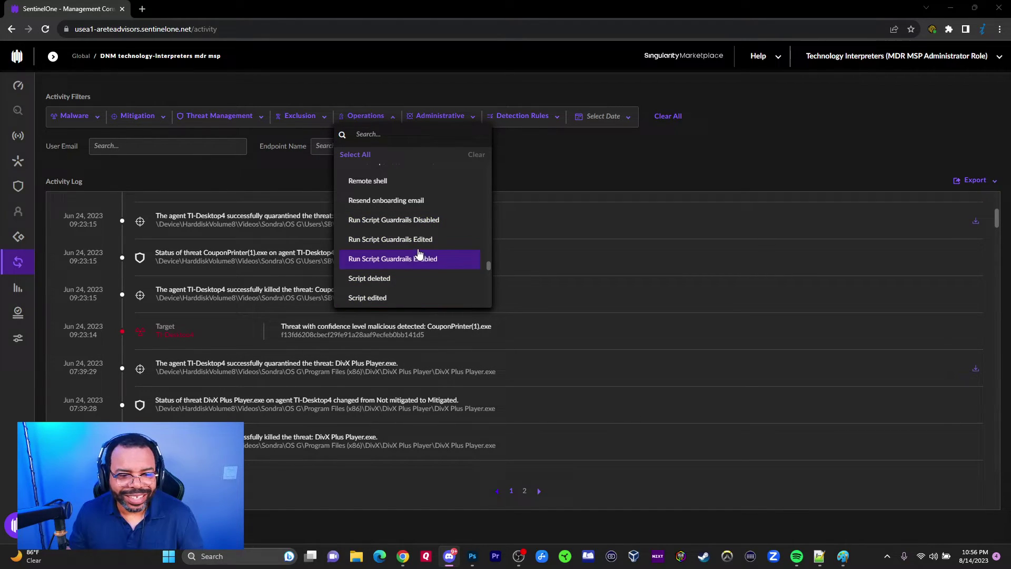
scroll(418, 258, down, 2)
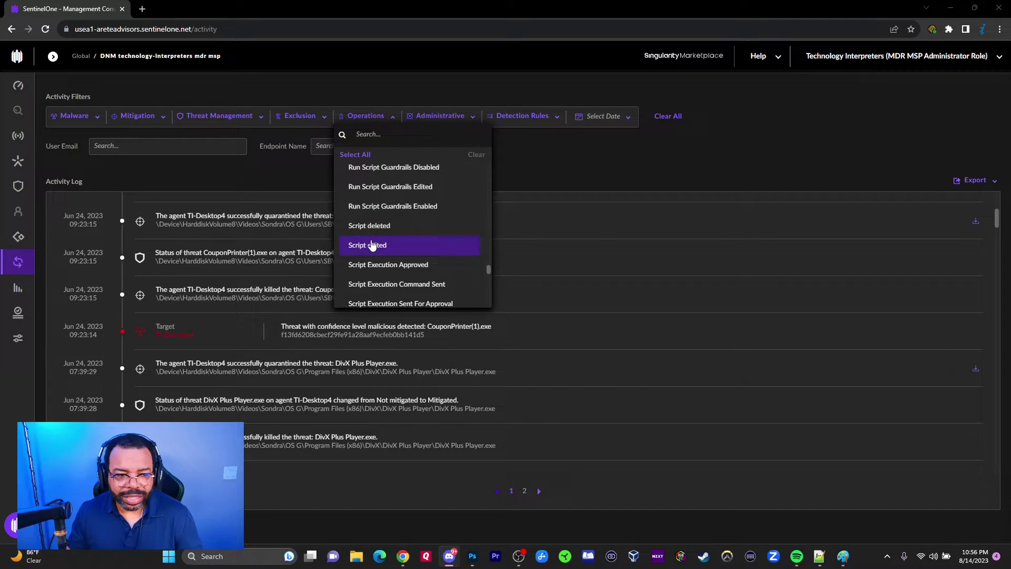
mouse_move(19, 328)
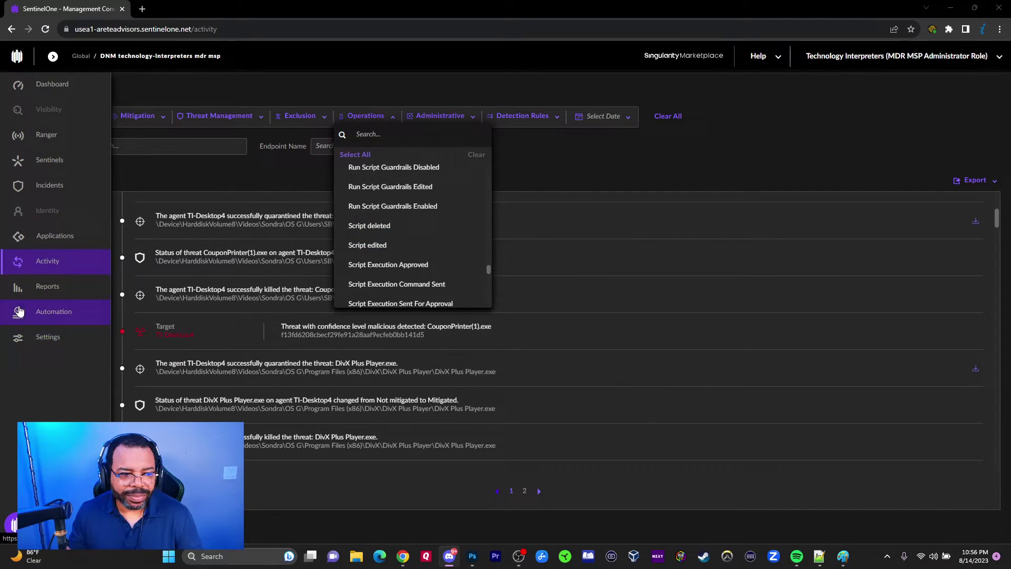
scroll(415, 250, down, 3)
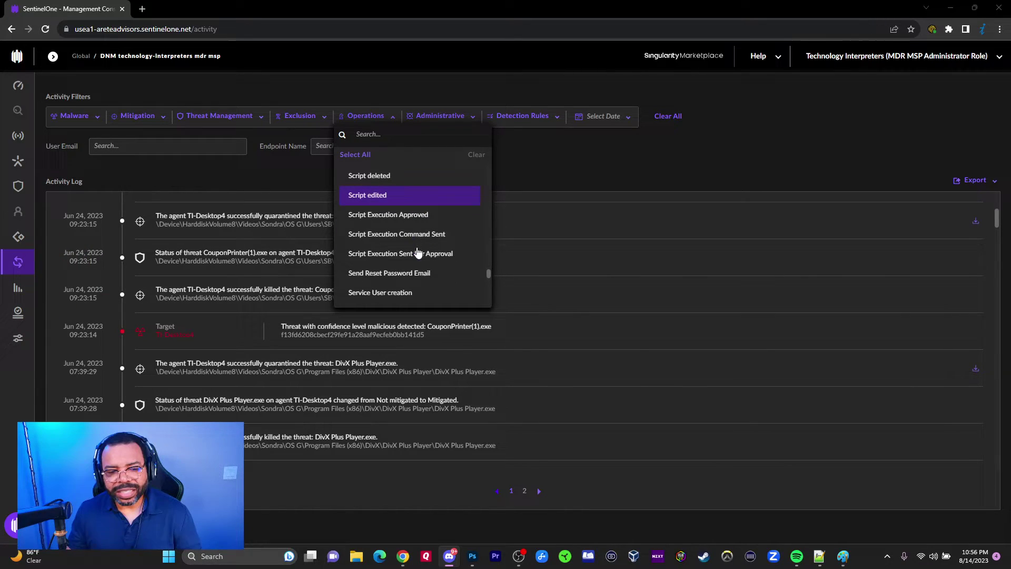
scroll(415, 256, down, 2)
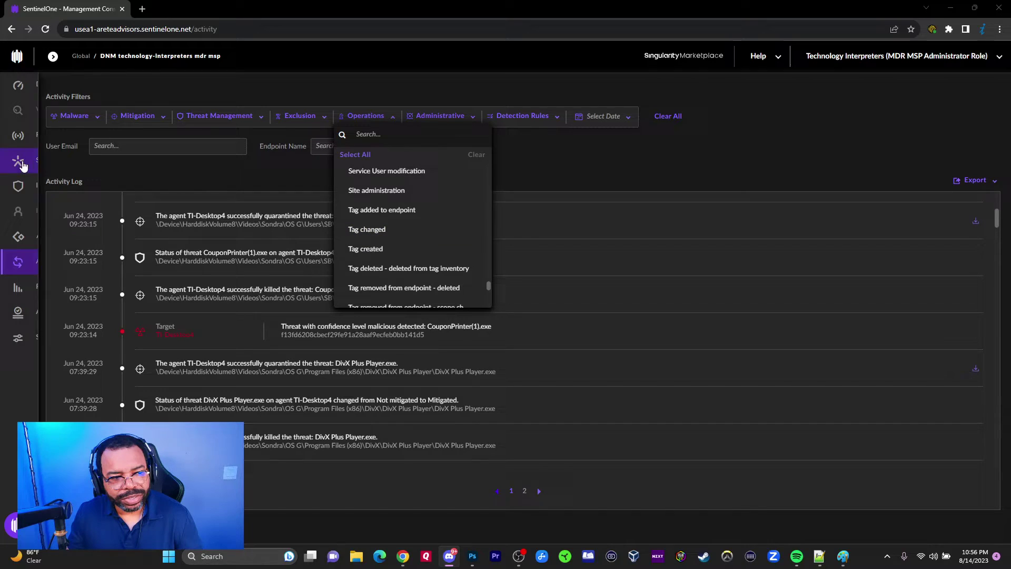
scroll(426, 250, down, 3)
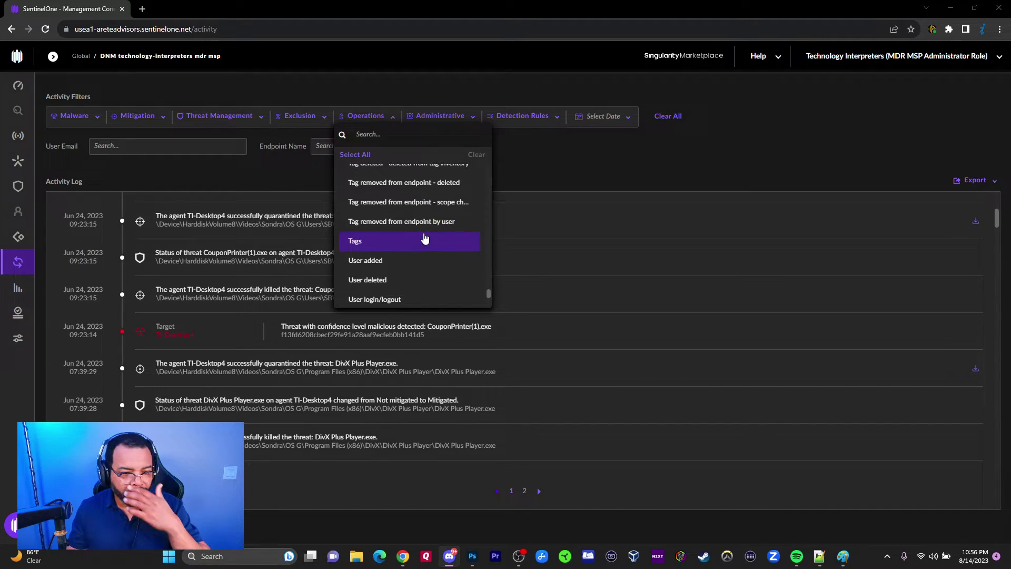
scroll(418, 245, up, 2)
scroll(414, 242, down, 4)
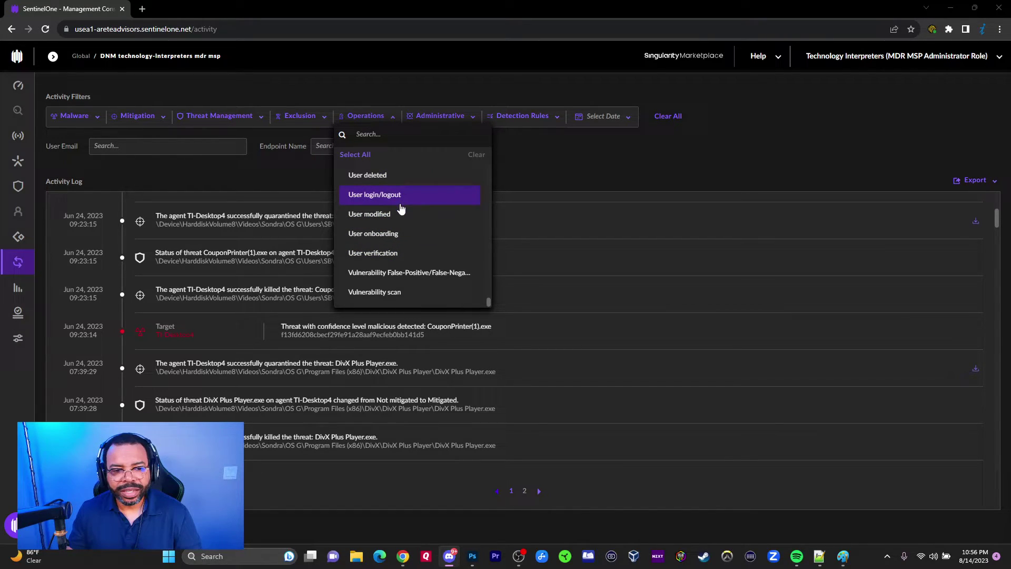
Review the Operations and Detection Rules event filter lists.
click(533, 154)
click(431, 119)
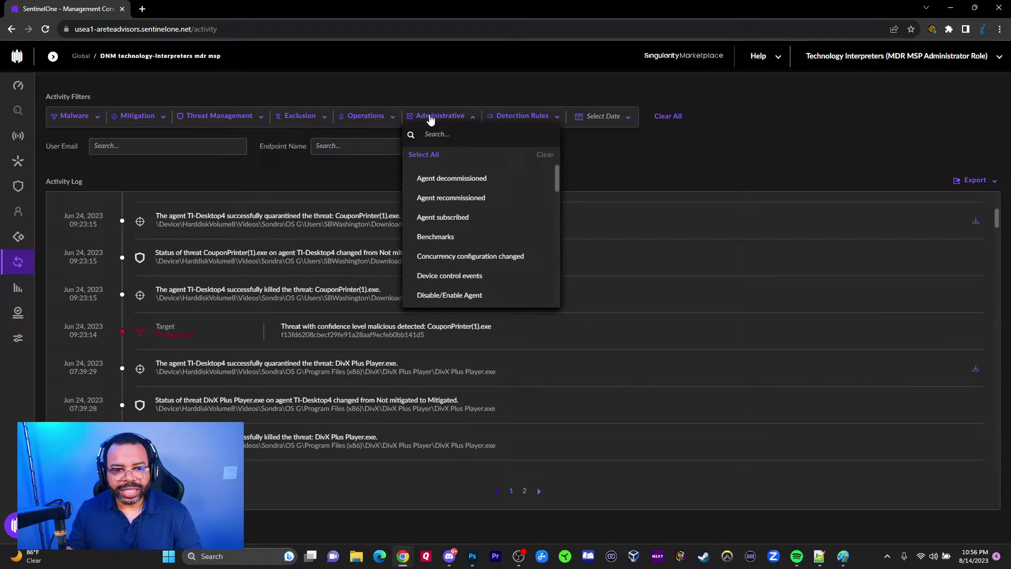
click(367, 118)
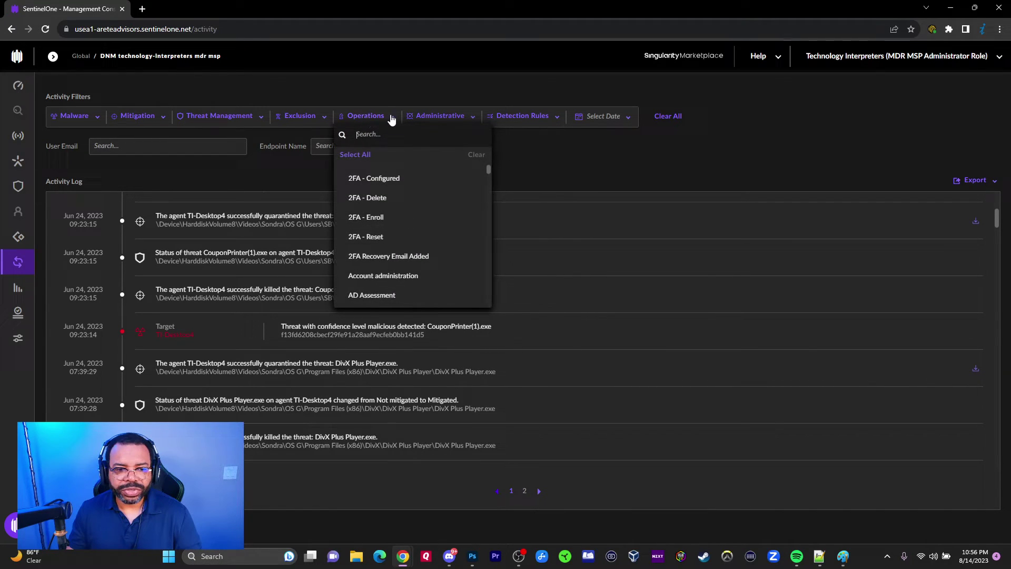
click(509, 116)
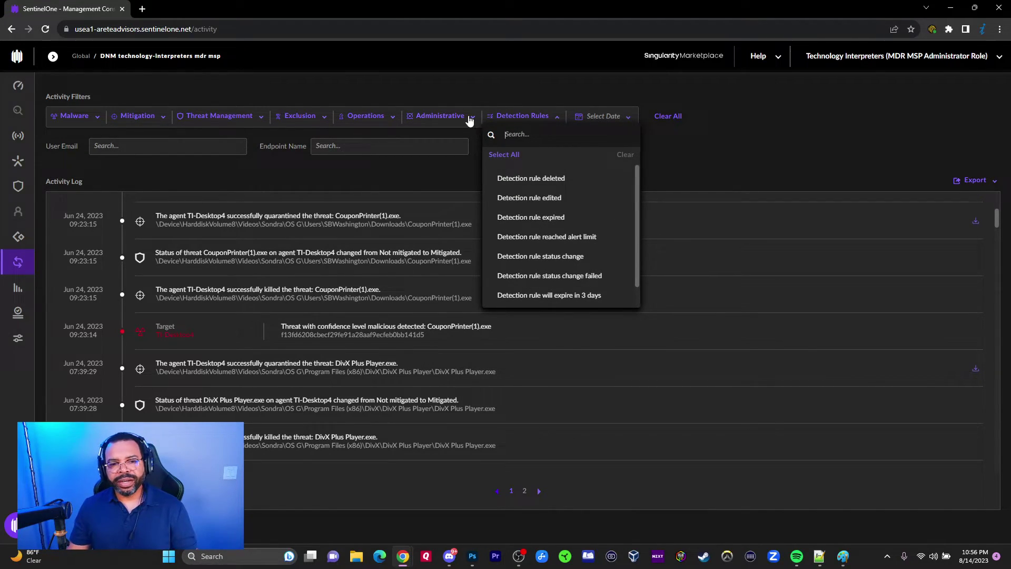
click(377, 110)
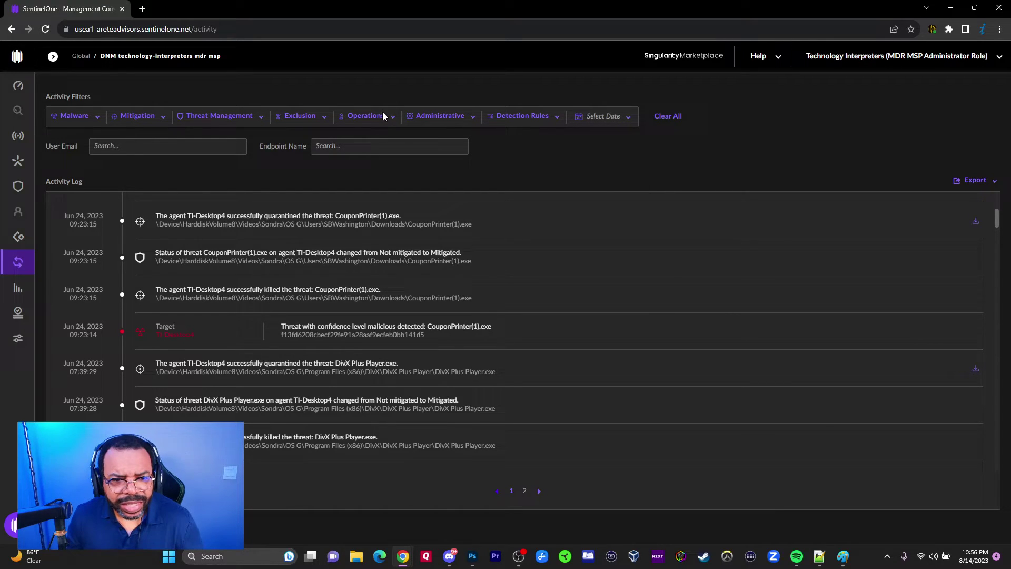
click(379, 119)
scroll(389, 182, down, 8)
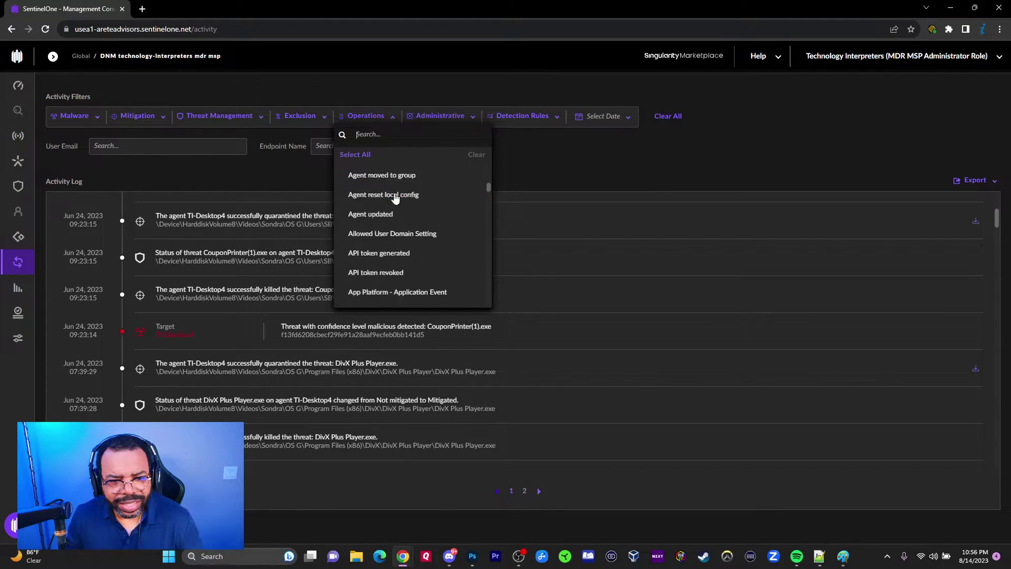
Scroll the Administrative list to entries from Mobile Incident resolved through On-Demand disk scan.
click(437, 118)
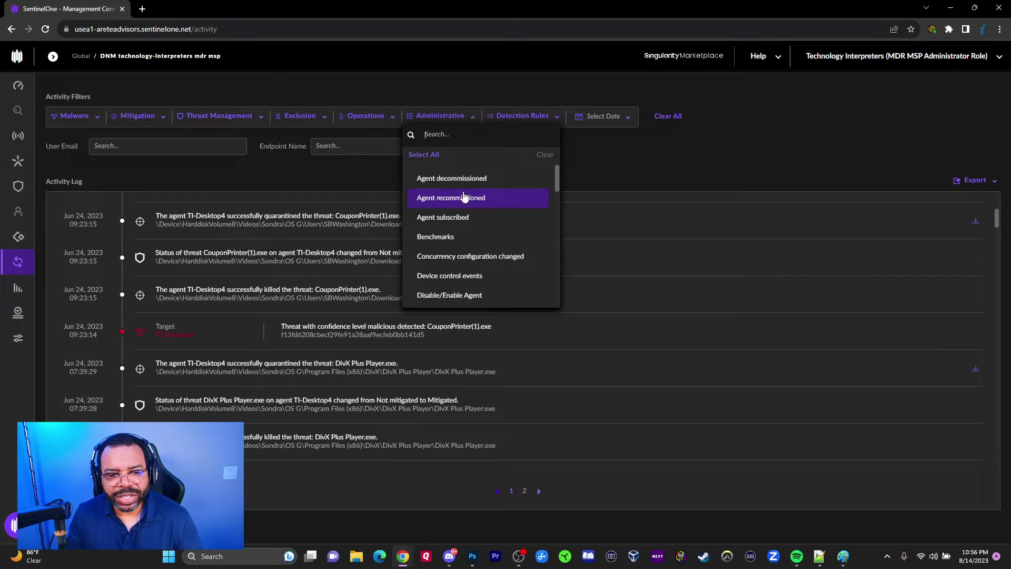
scroll(461, 216, down, 2)
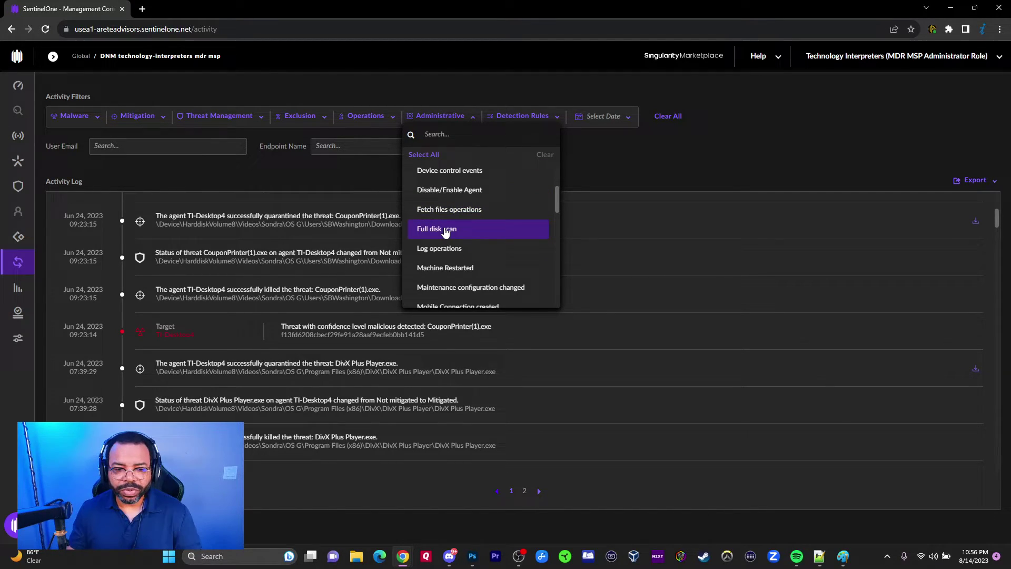
scroll(451, 230, down, 2)
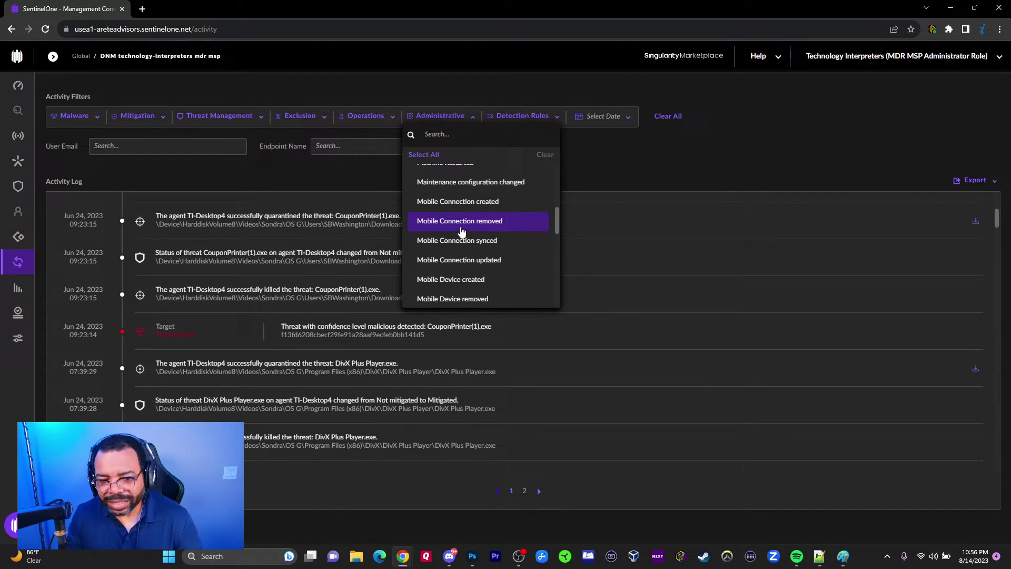
scroll(463, 234, down, 5)
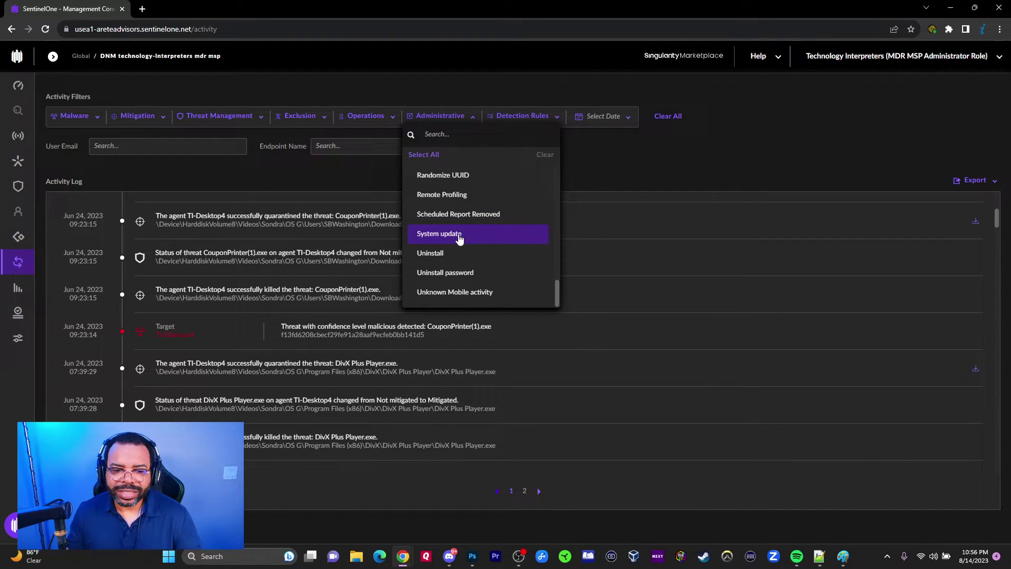
scroll(461, 217, up, 2)
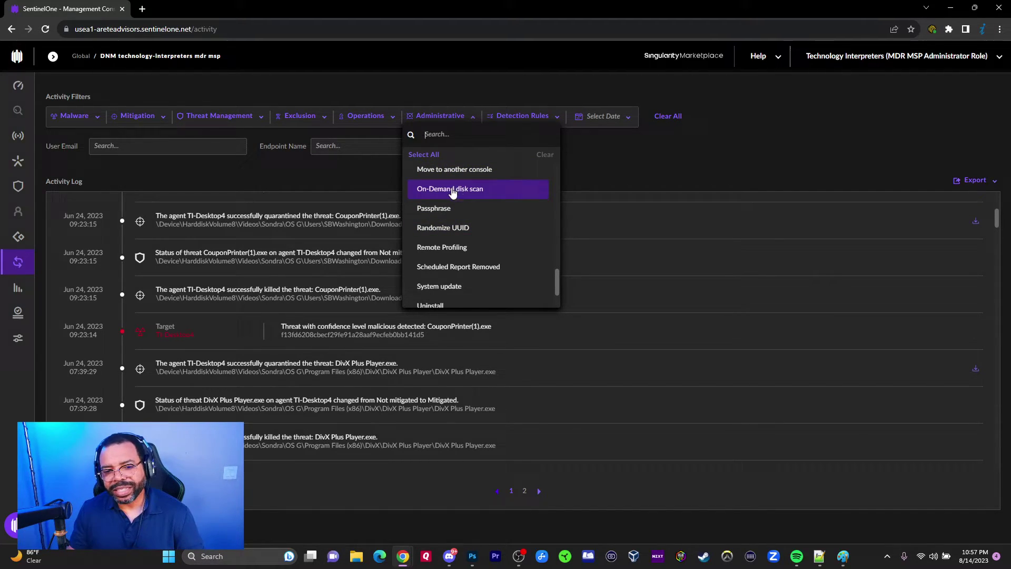
scroll(451, 193, down, 1)
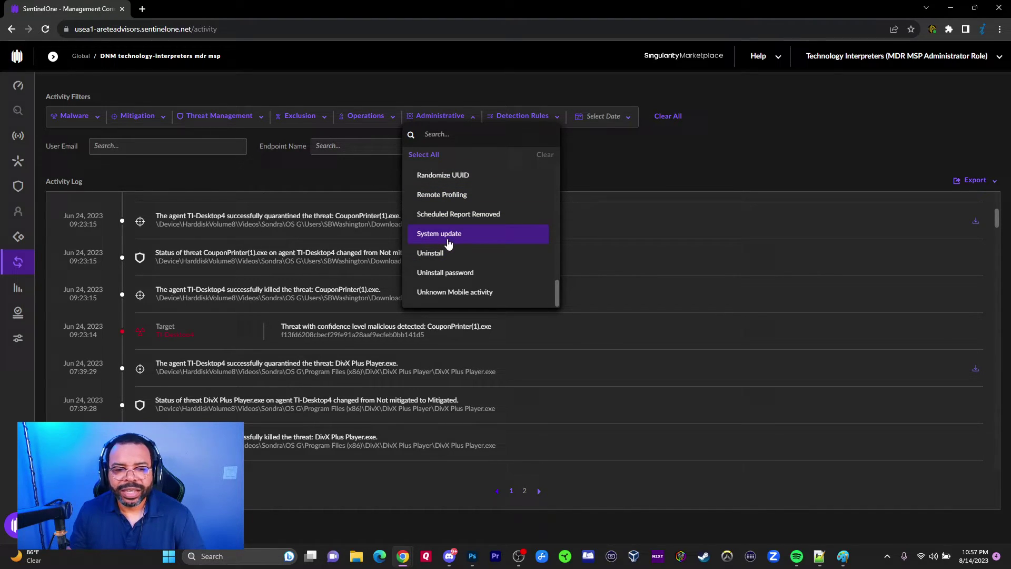
scroll(435, 199, up, 2)
scroll(435, 199, up, 1)
scroll(453, 221, down, 4)
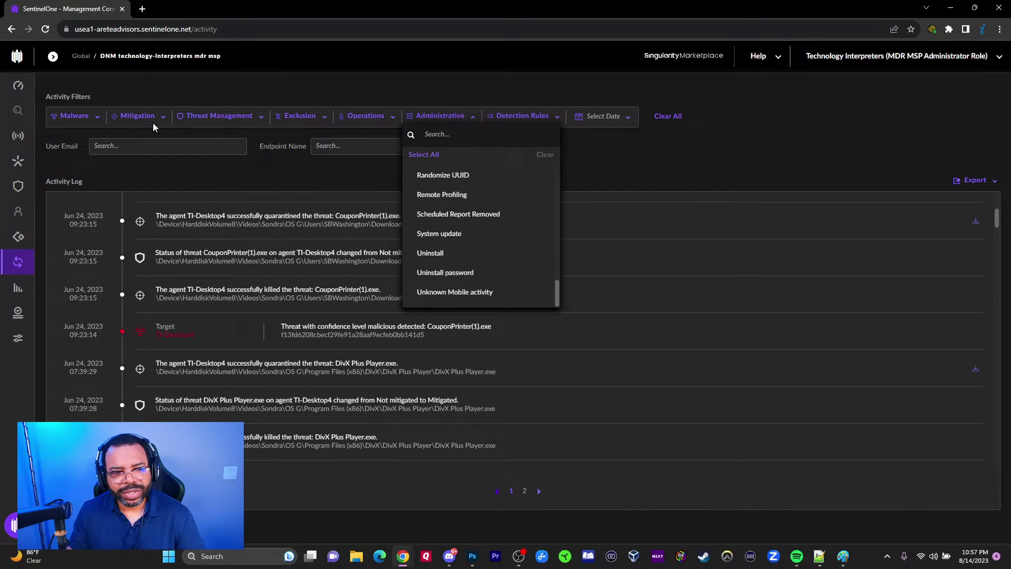
scroll(440, 203, up, 3)
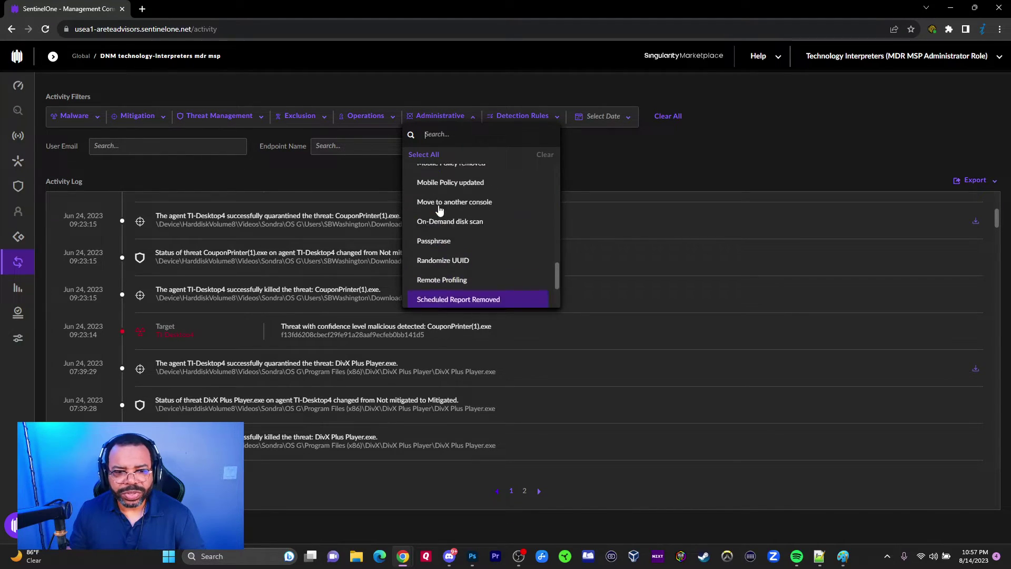
Scroll the Detection Rules list, then open the date picker on August 2023, 00:00 to 22:45.
click(524, 115)
click(526, 116)
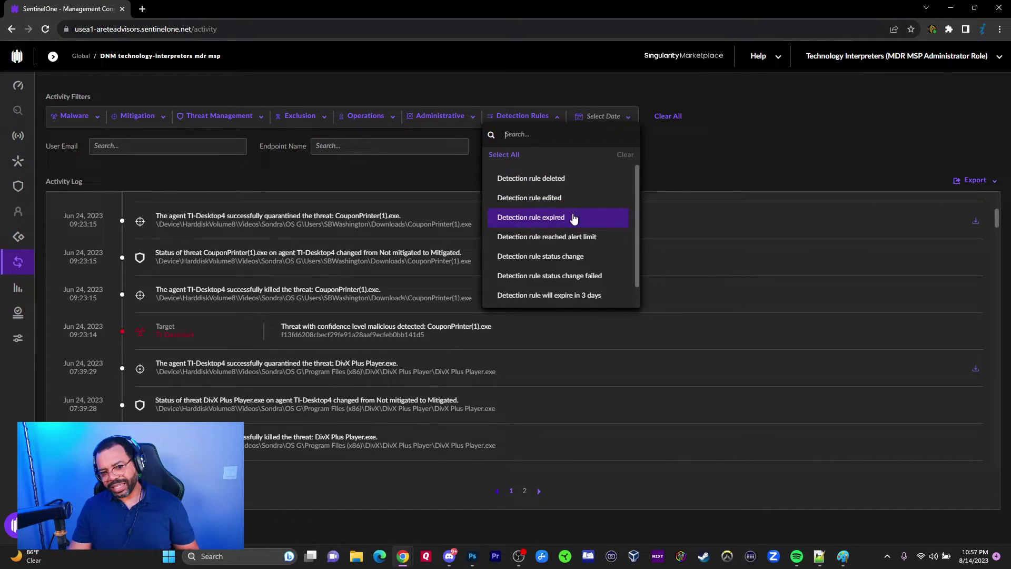
scroll(529, 260, down, 1)
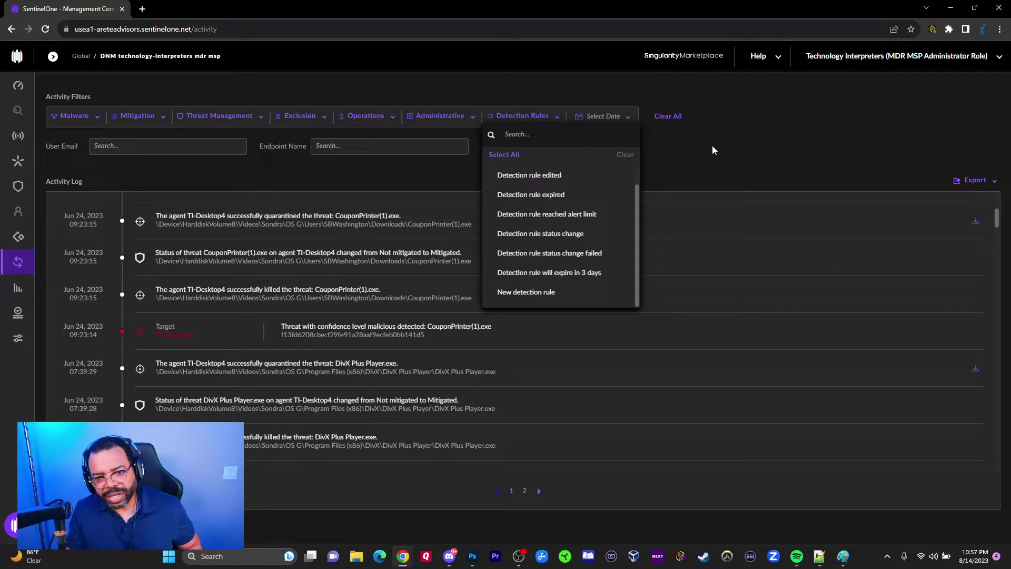
click(597, 116)
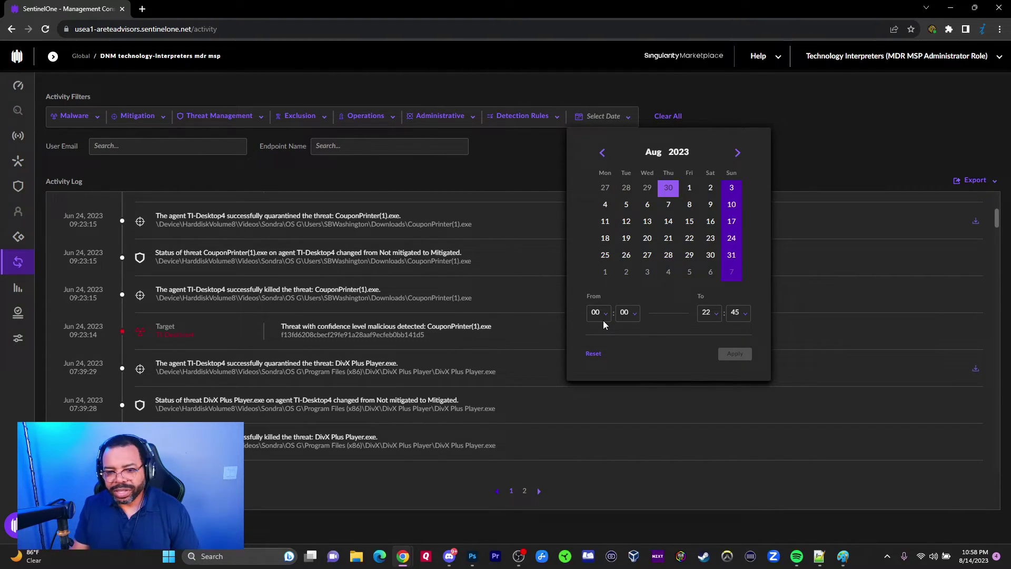
Close the date picker, view the export options, then start and cancel downloading the first entry's file.
click(856, 141)
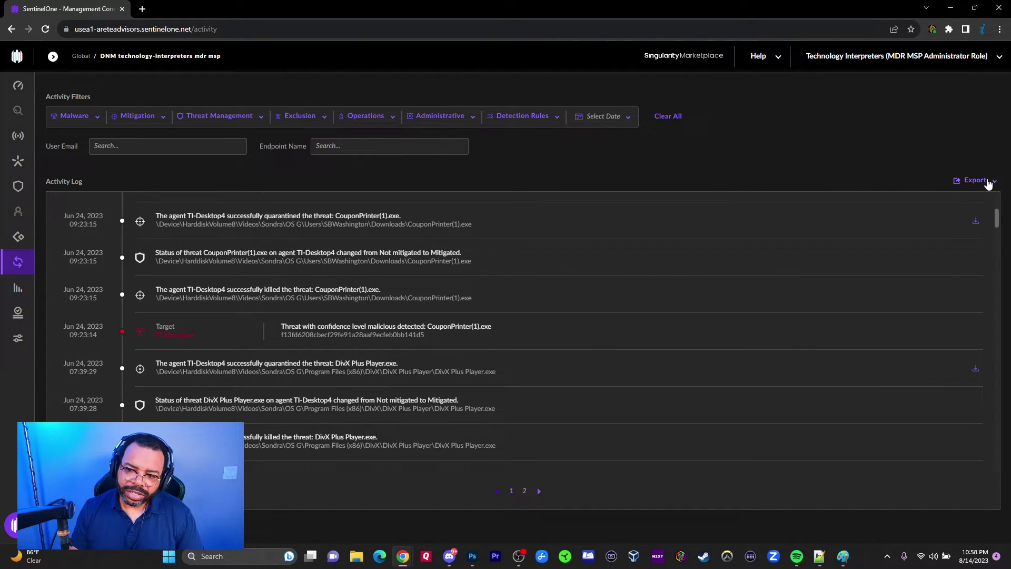
click(989, 181)
click(846, 143)
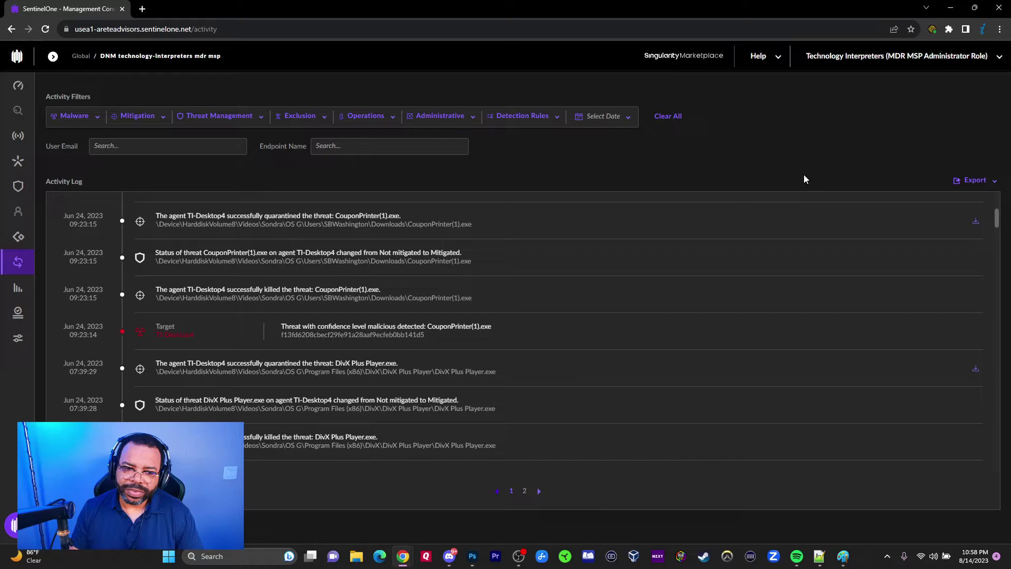
click(982, 181)
click(825, 156)
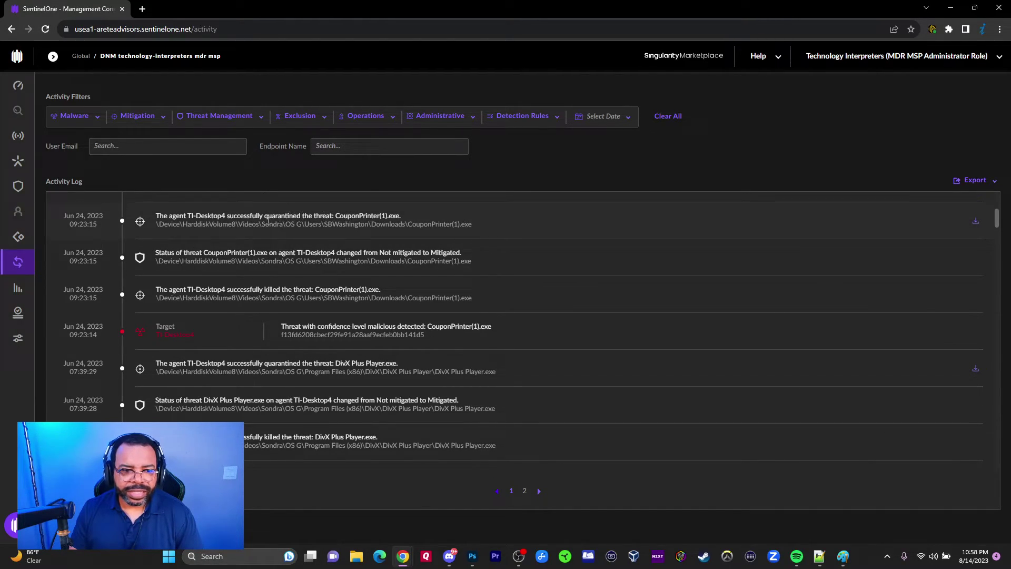
click(975, 220)
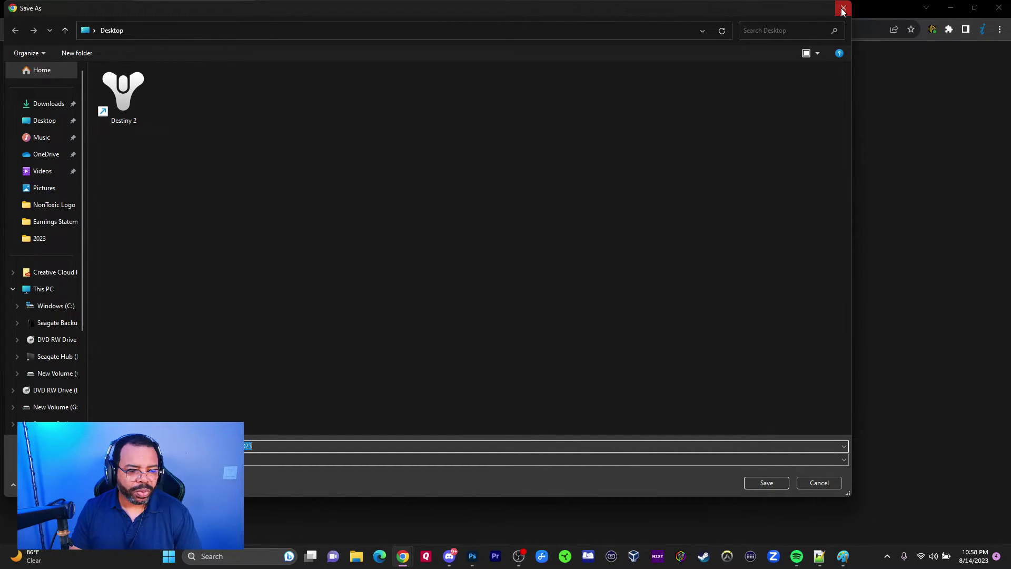
click(842, 11)
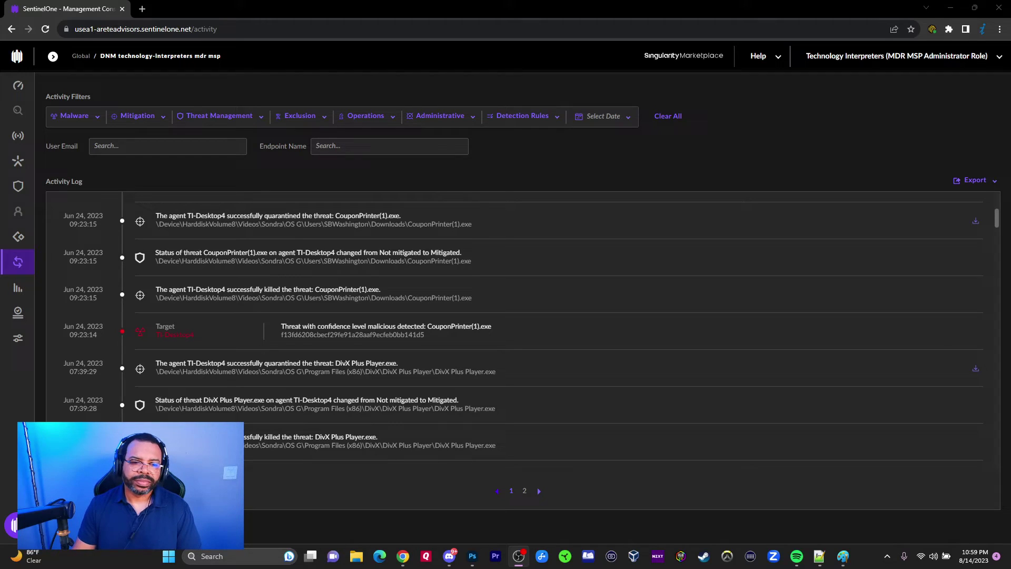
scroll(372, 248, down, 4)
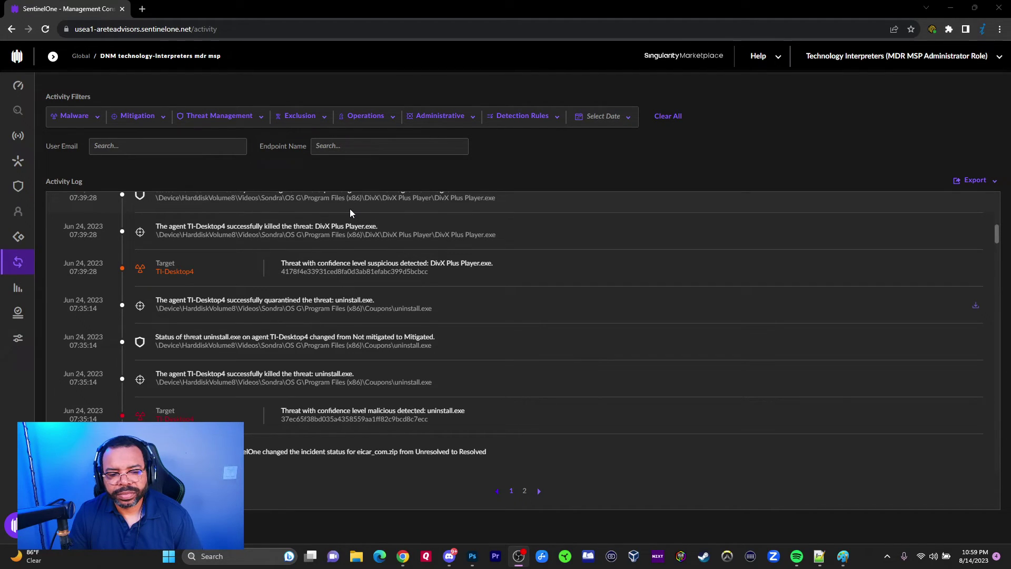
scroll(350, 208, down, 2)
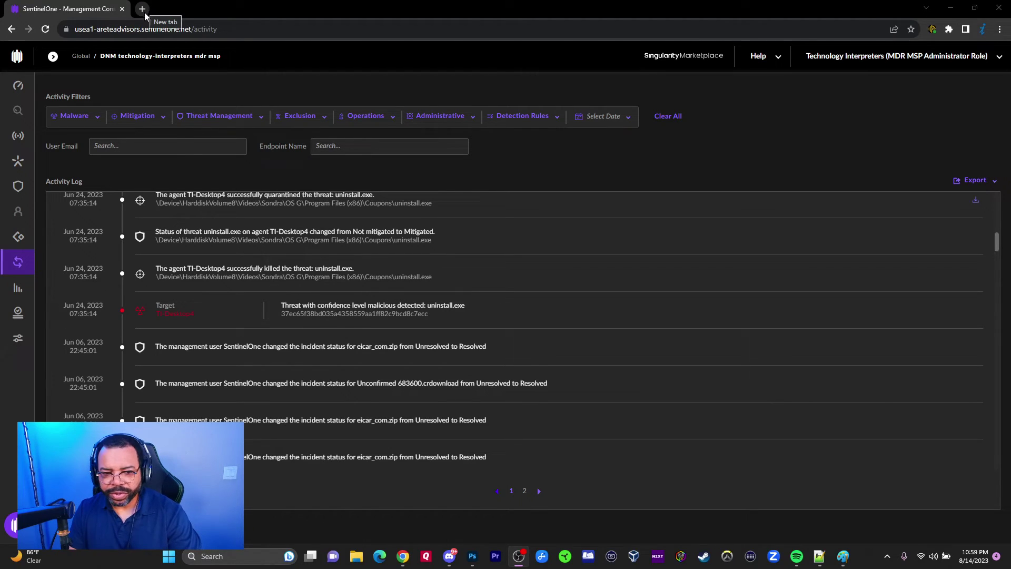
mouse_move(946, 316)
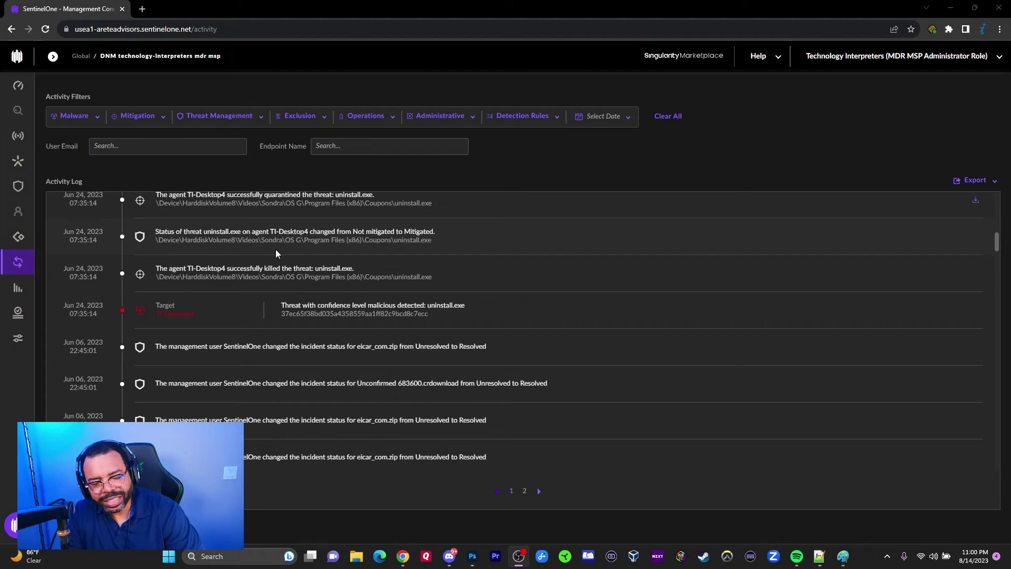
mouse_move(268, 318)
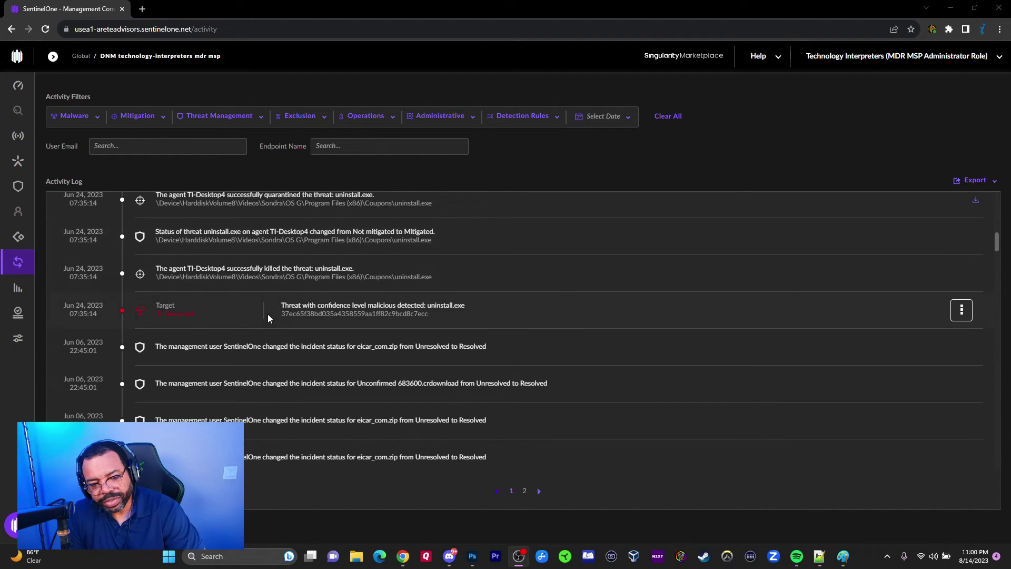